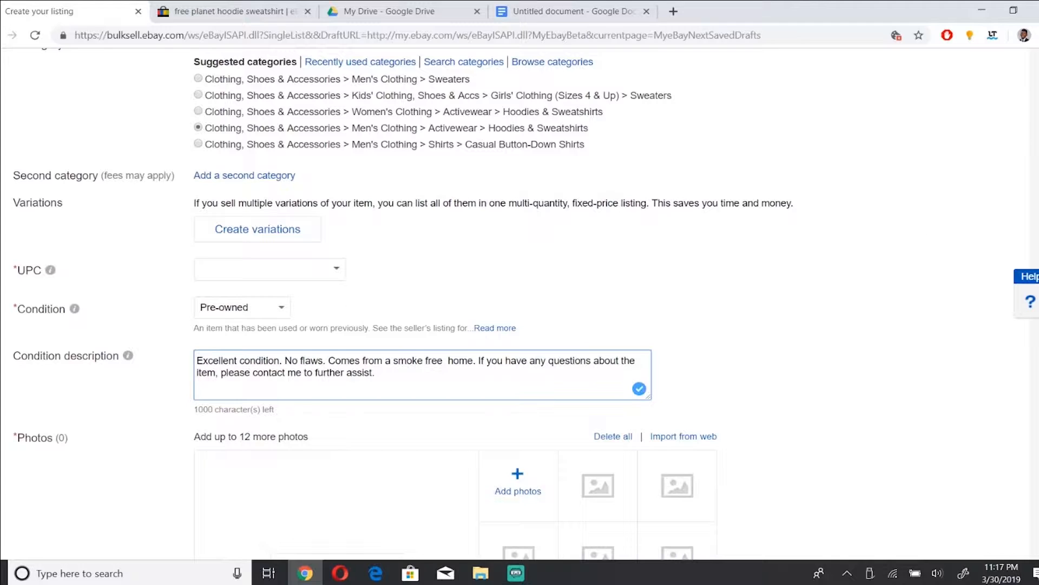
- Upload the five hoodie photos from the "free plannet" folder inside ebay > clothes to the listing
click(347, 321)
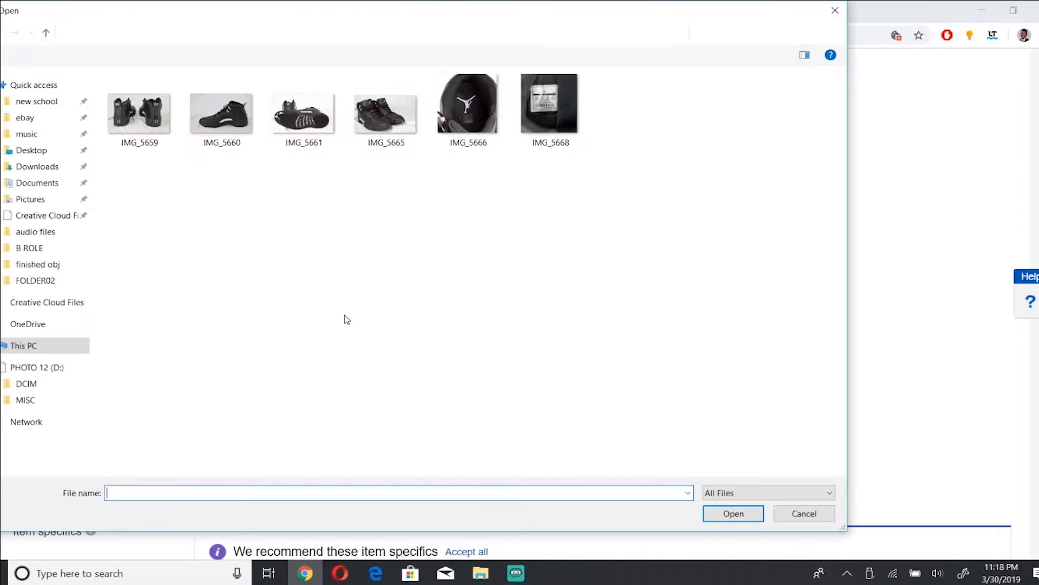
click(27, 117)
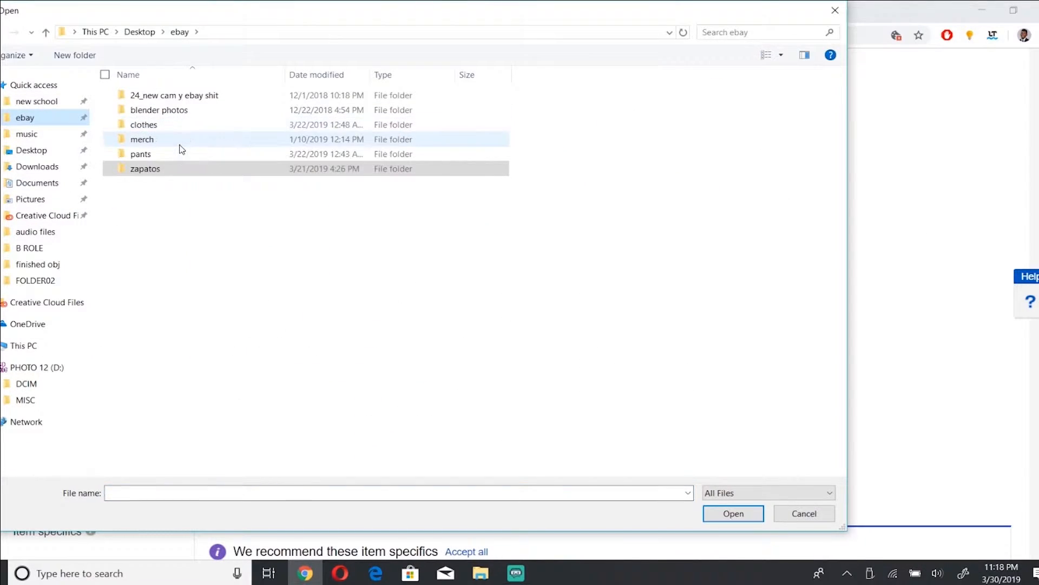
double_click(182, 128)
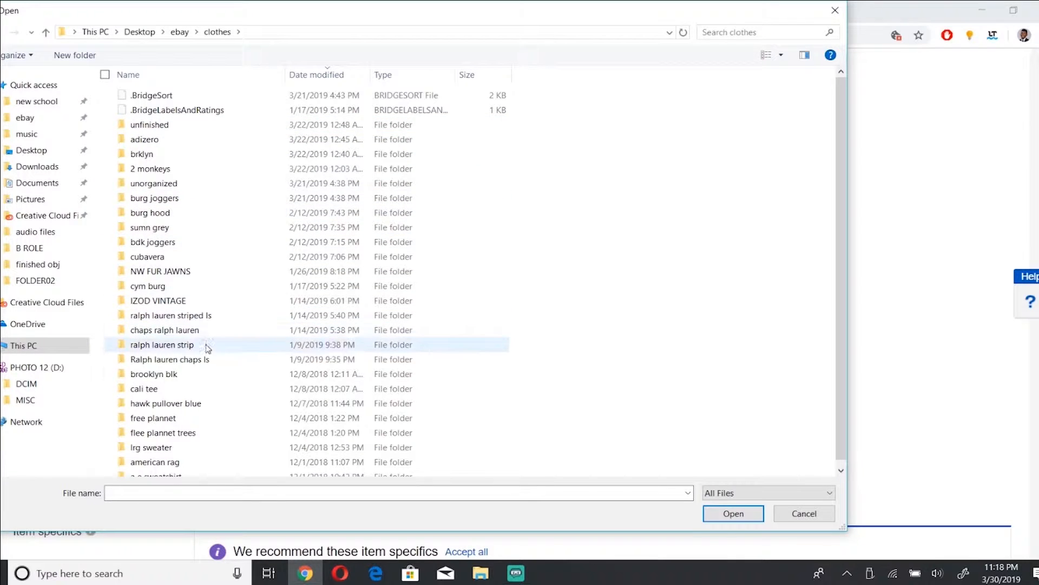
double_click(204, 418)
click(137, 127)
shift+click(467, 111)
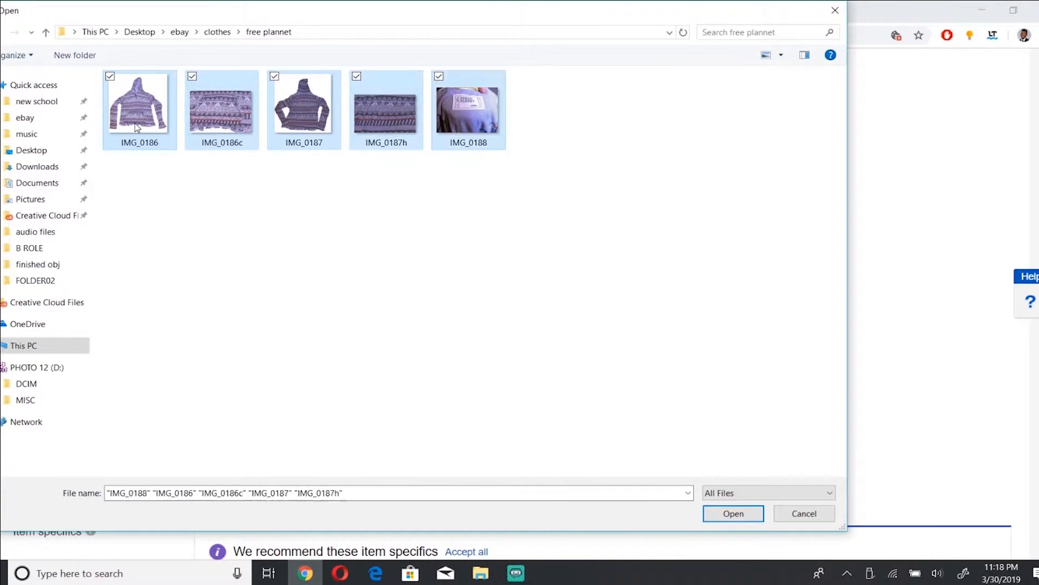
click(735, 517)
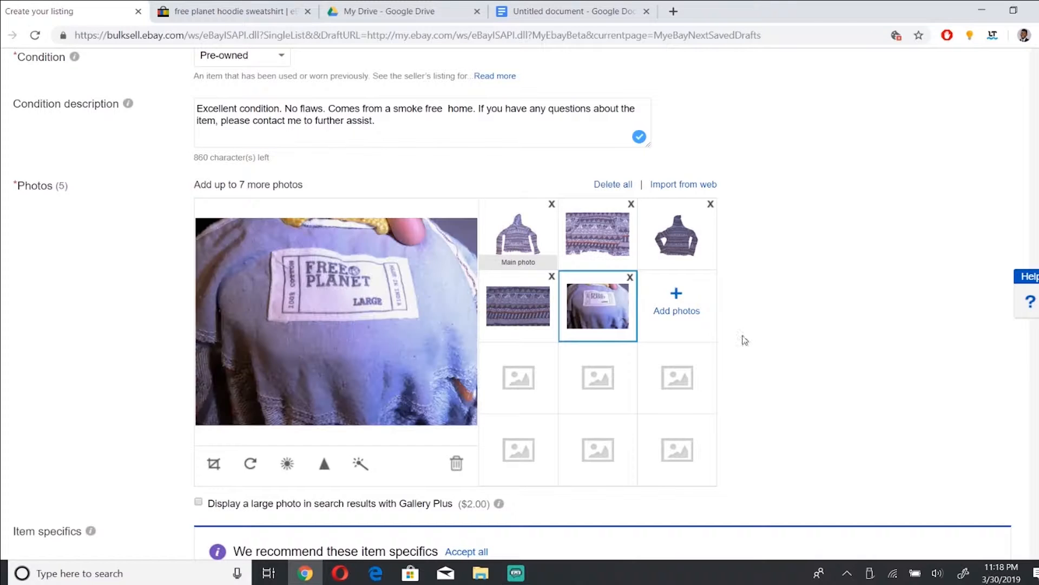
- Try the brightness and rotation adjustments on the main hoodie photo
click(287, 463)
mouse_move(335, 416)
mouse_down()
mouse_move(292, 416)
mouse_move(396, 415)
mouse_move(336, 422)
mouse_up()
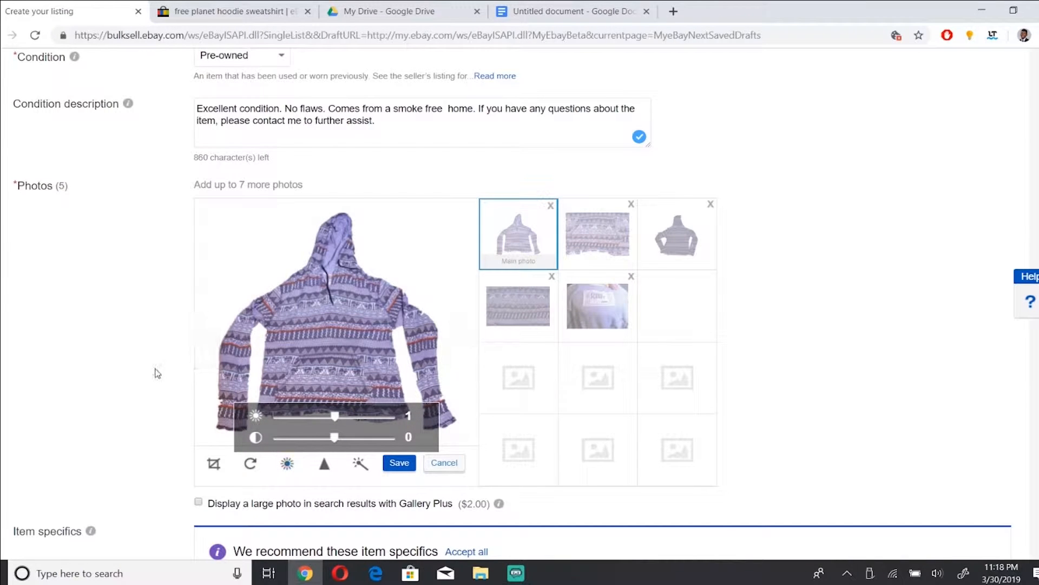
click(249, 466)
click(248, 470)
click(248, 471)
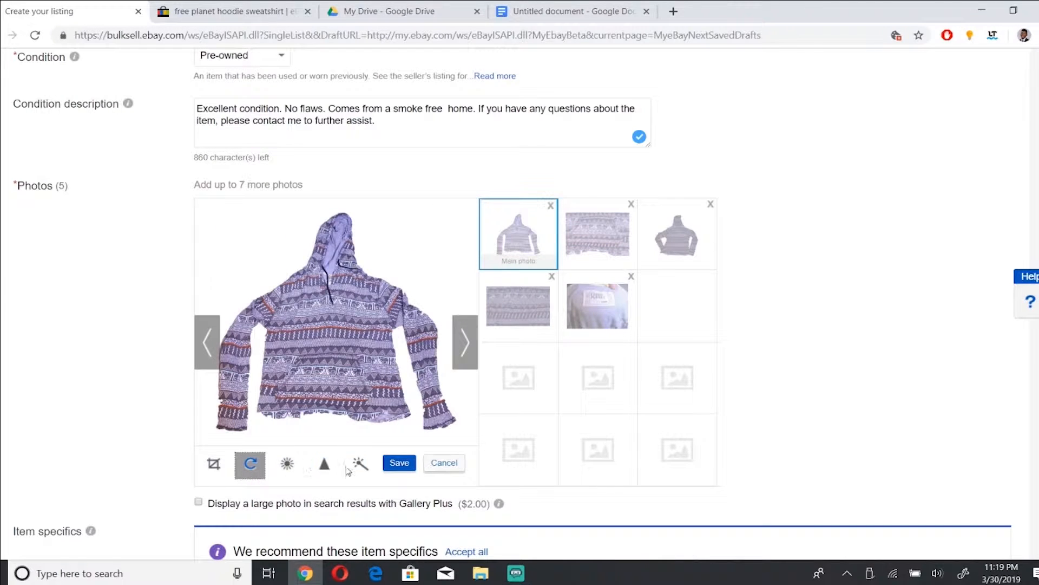
- Crop the main photo to the middle of the hoodie, save it, and reset the photo to its original state
click(212, 464)
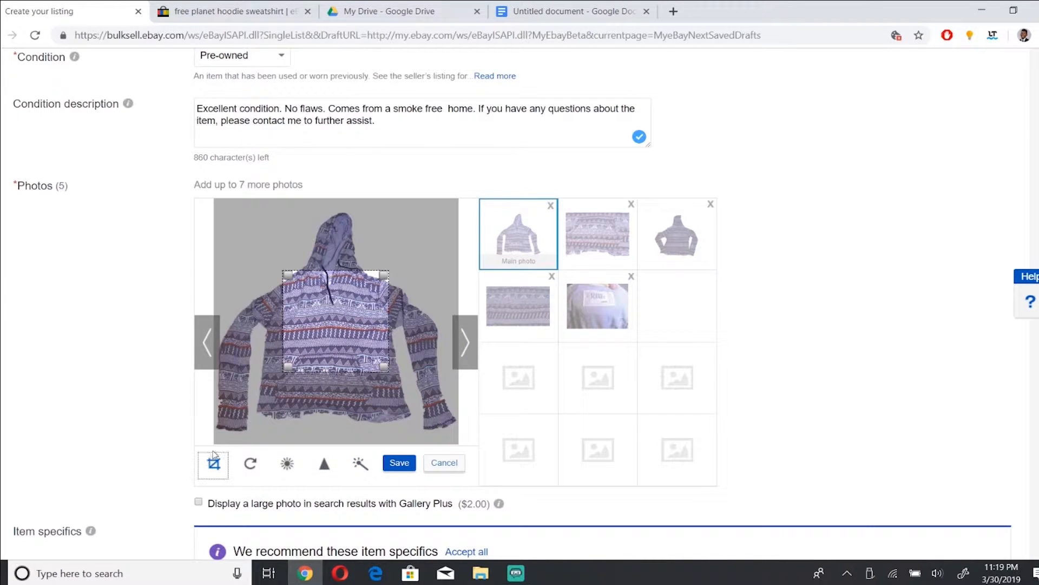
click(398, 464)
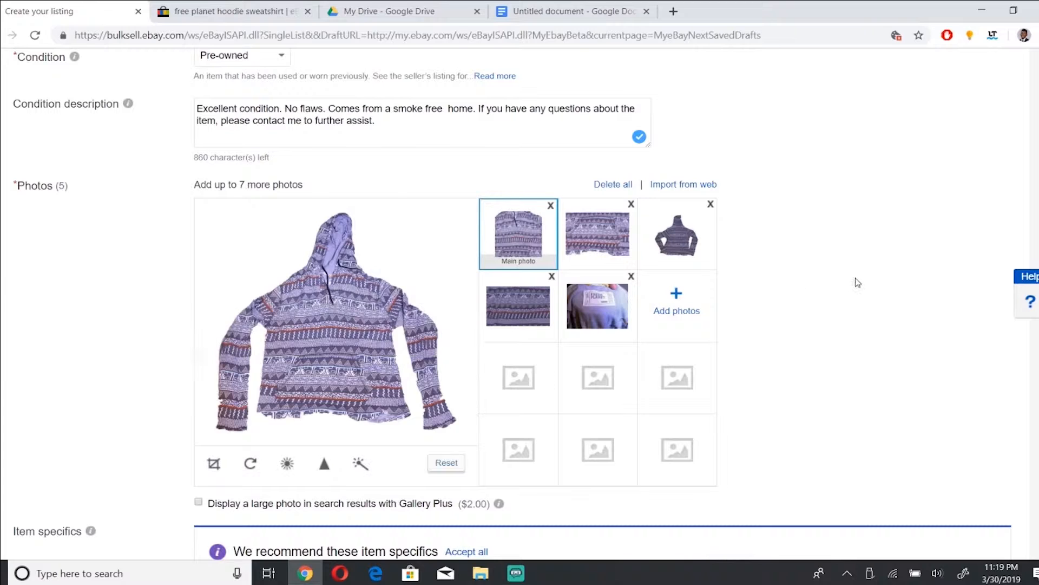
click(447, 463)
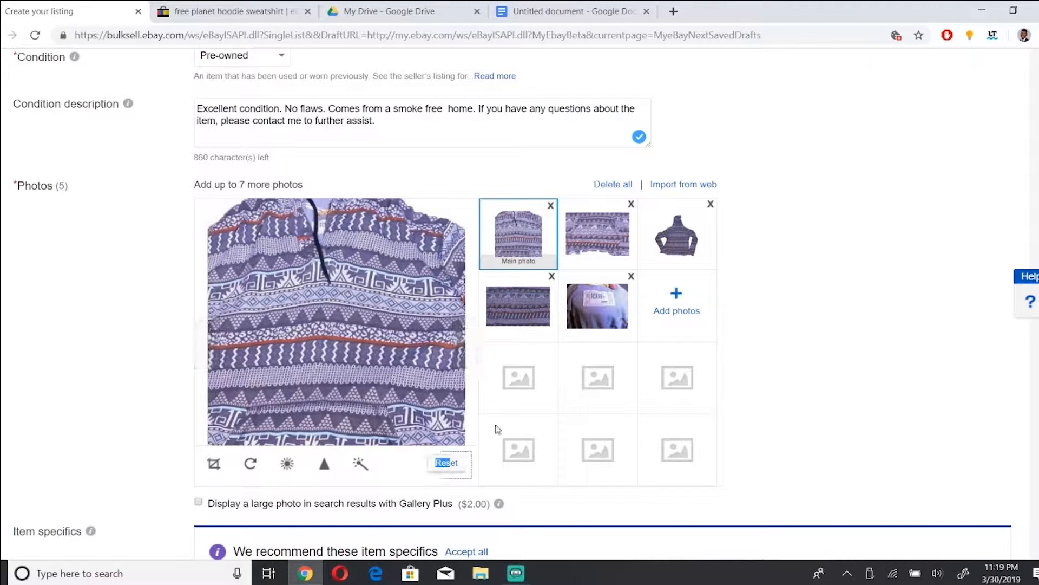
scroll(336, 325, down, 2)
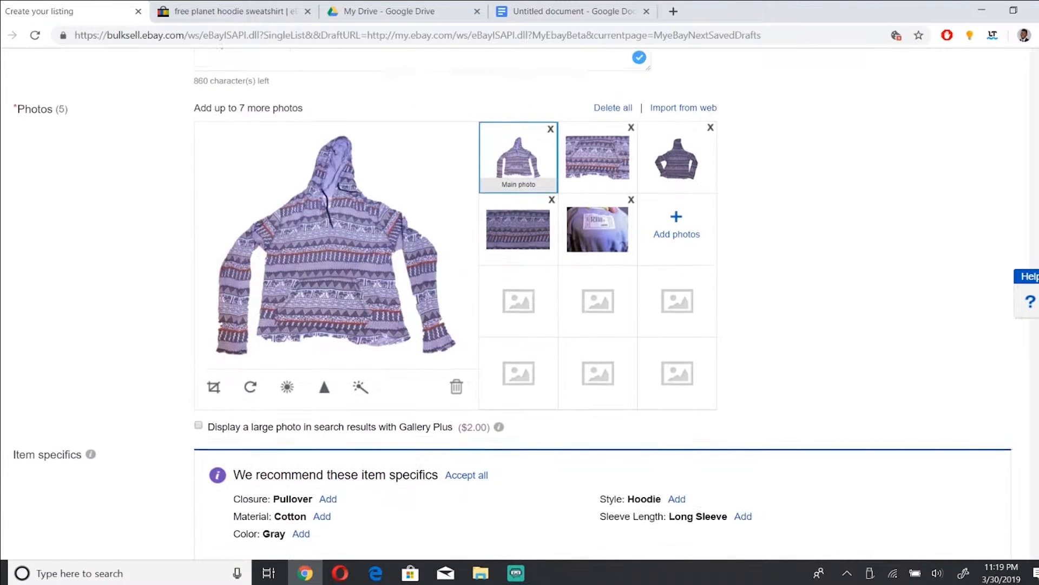
click(598, 157)
click(518, 157)
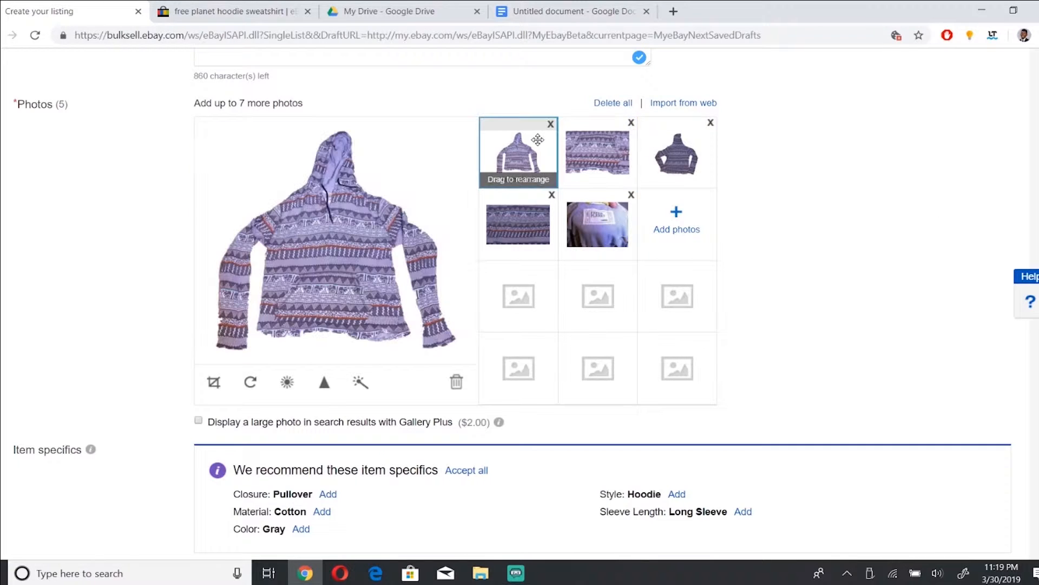
- Set the brand in the item specifics to "Free planet"
scroll(595, 173, down, 3)
scroll(289, 288, down, 4)
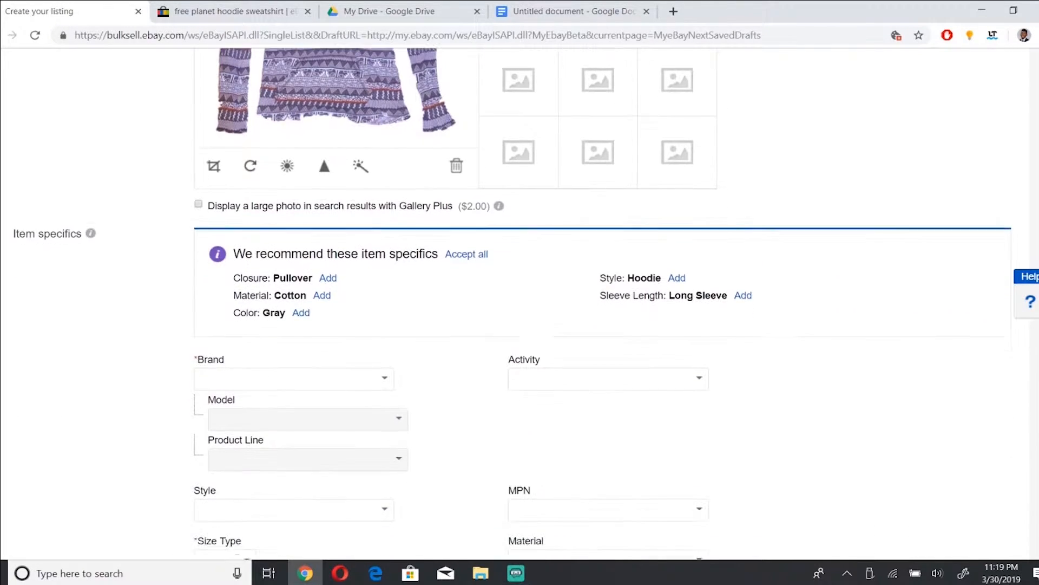
click(300, 269)
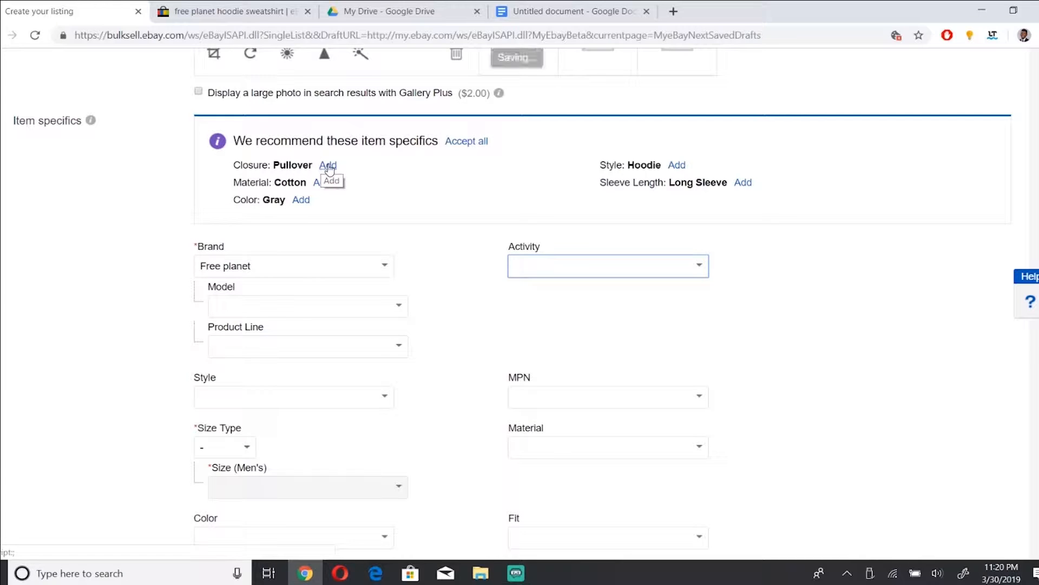
- Add the recommended specifics: Pullover closure, Hoodie style, Cotton material, Long Sleeve length, Gray color and Aztec featured graphics
click(328, 168)
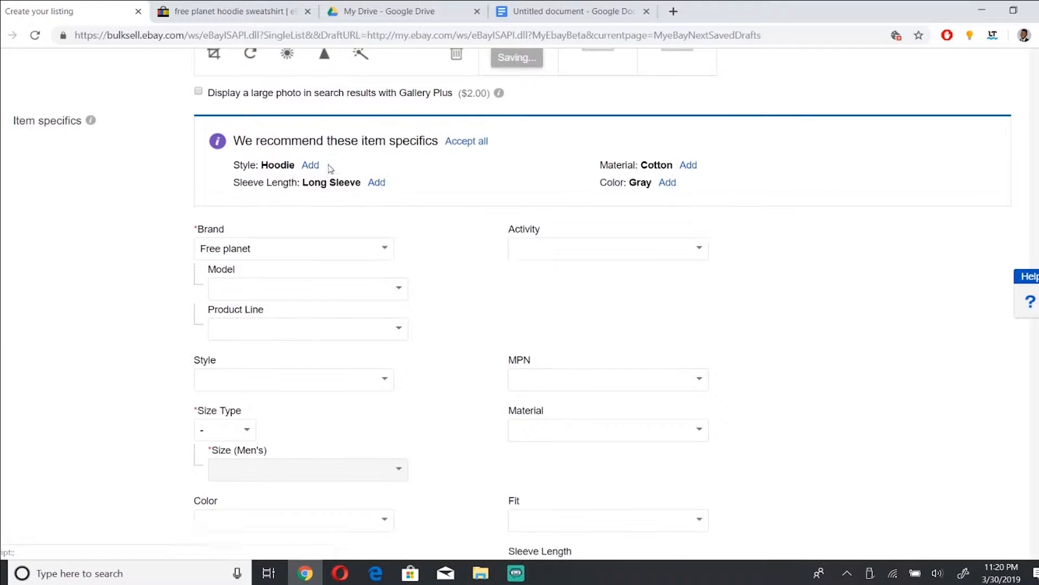
click(309, 163)
click(320, 167)
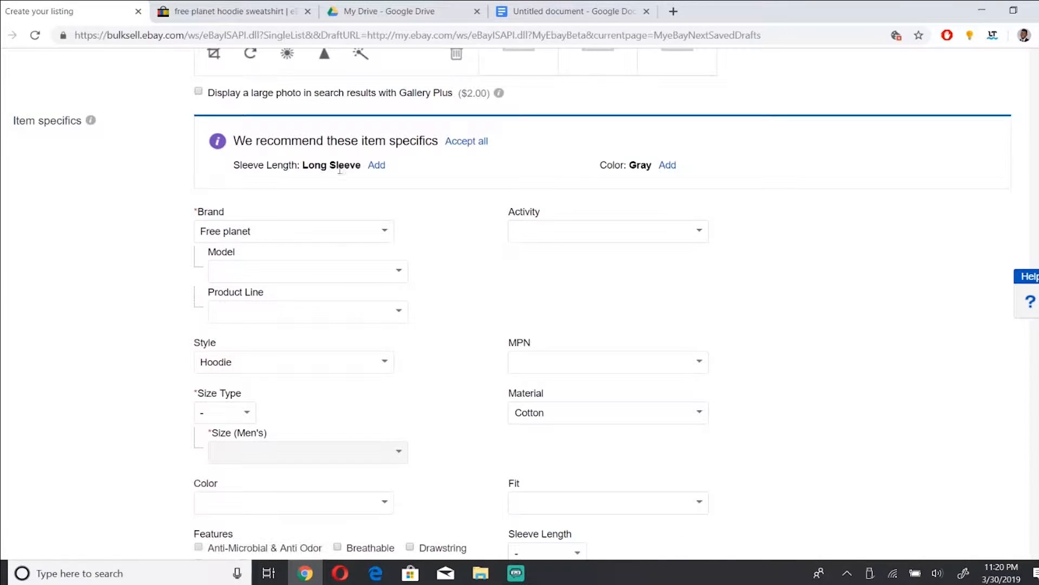
click(375, 166)
click(304, 168)
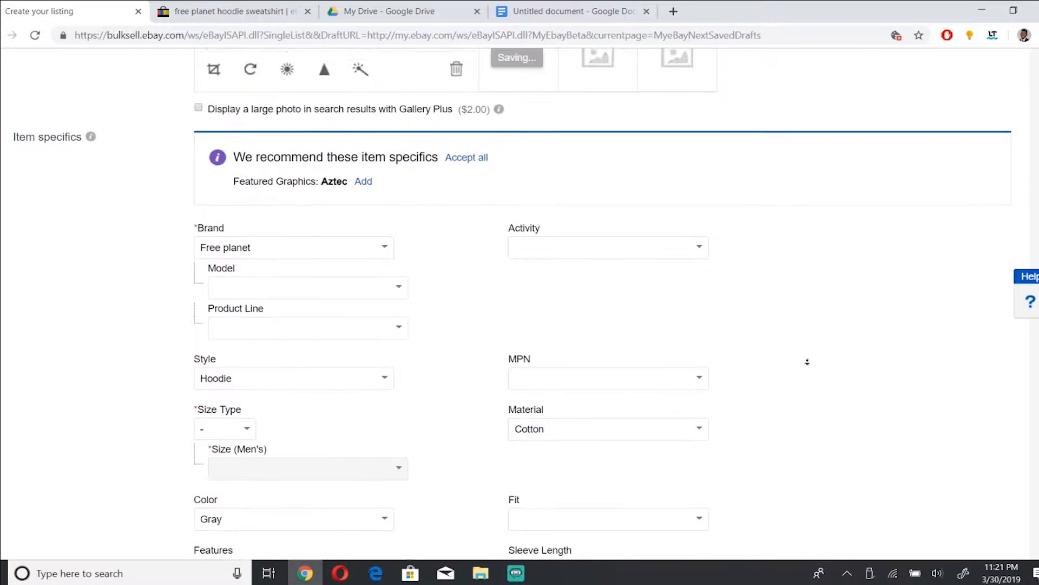
click(362, 145)
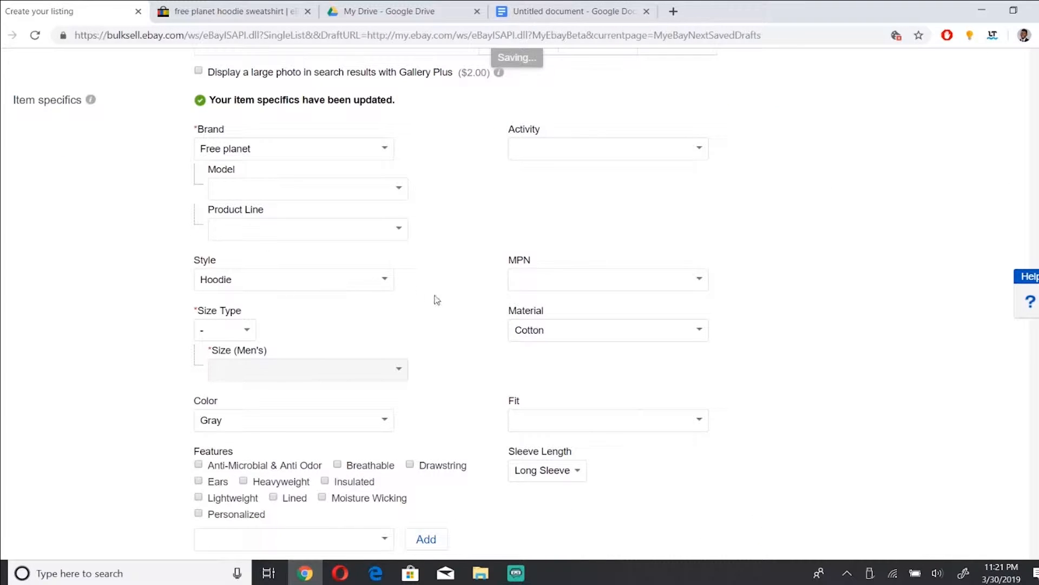
- Set the size type to Regular, men's size to L, pattern to Aztec and modified item to No
scroll(320, 315, down, 3)
click(322, 381)
text(Aztec)
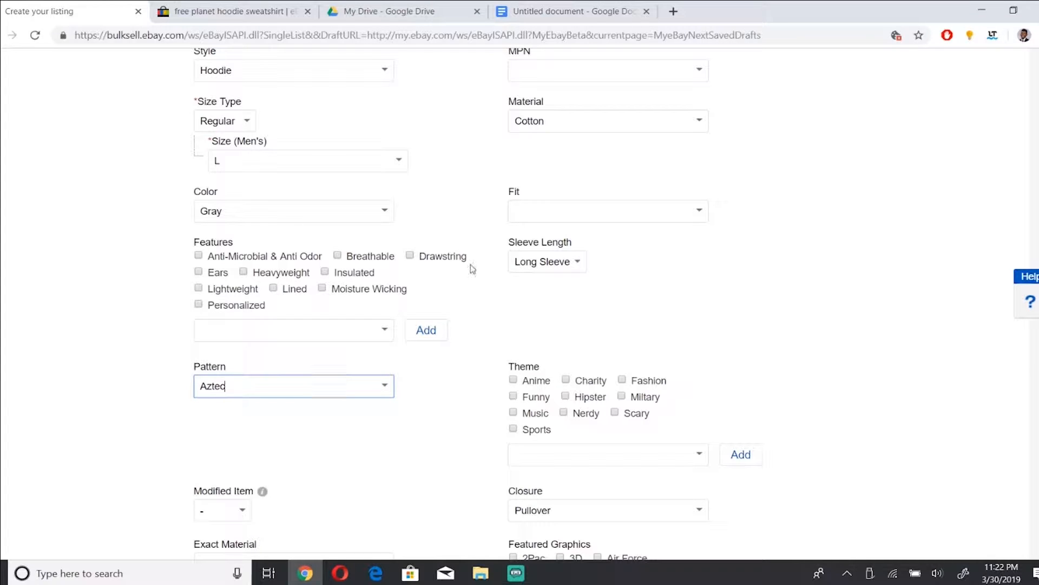
scroll(473, 269, down, 3)
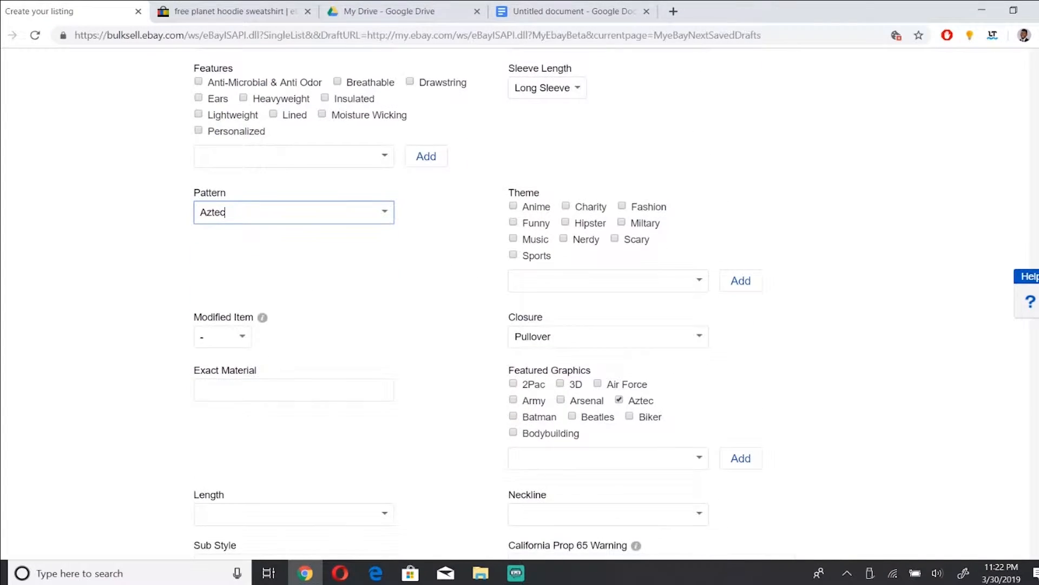
scroll(473, 303, down, 2)
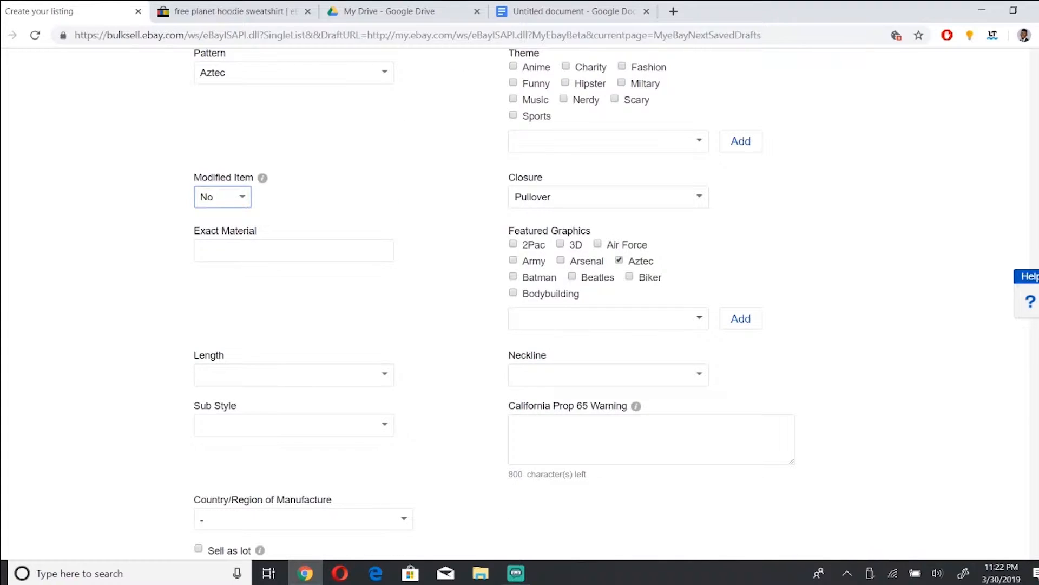
scroll(494, 303, down, 2)
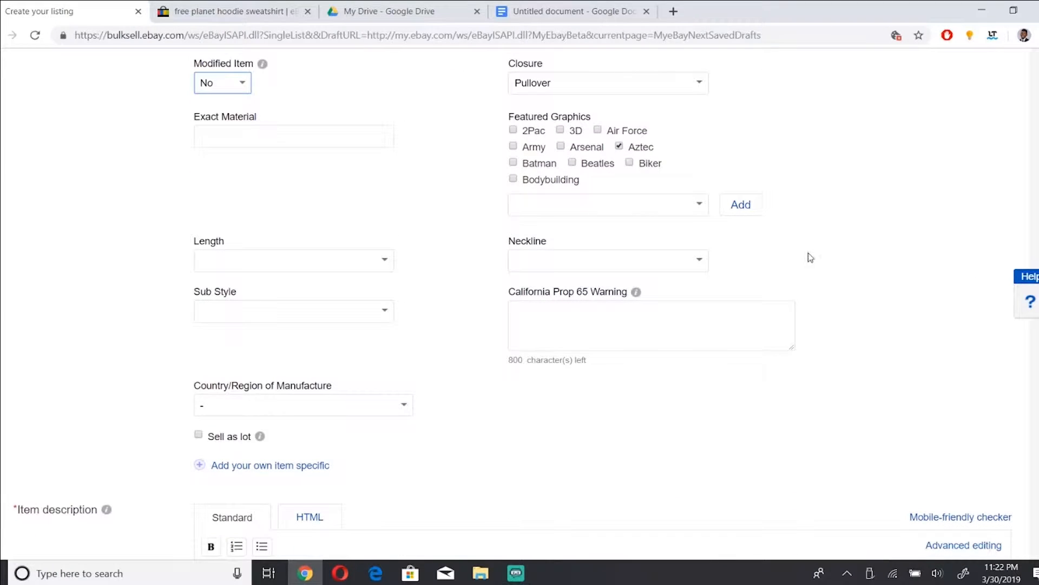
- Open the "Top measurements" spreadsheet from Google Drive and look up the "free planet brwn" item's Top To Bottom measurement
click(557, 12)
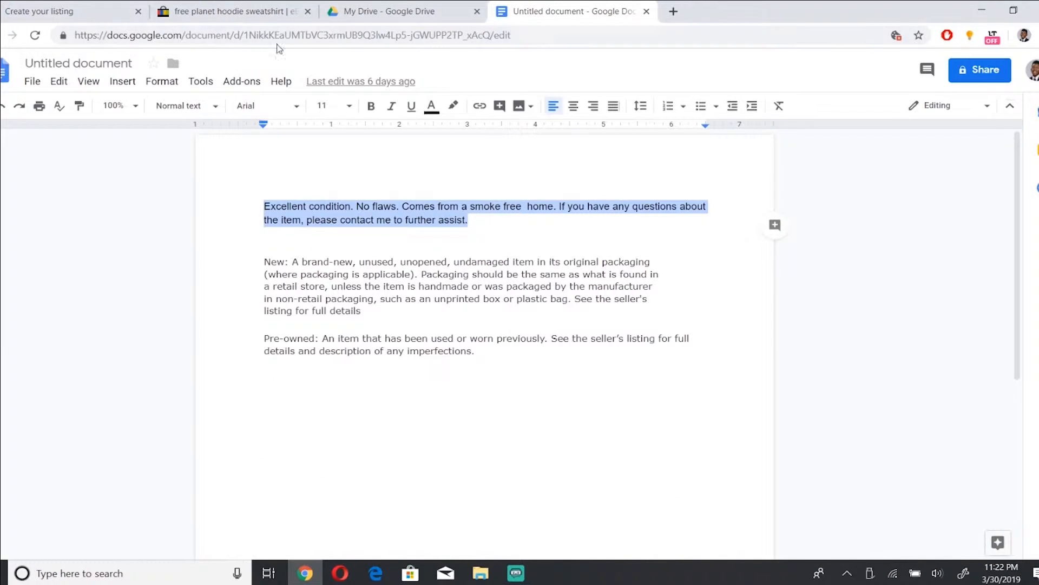
click(399, 15)
double_click(370, 190)
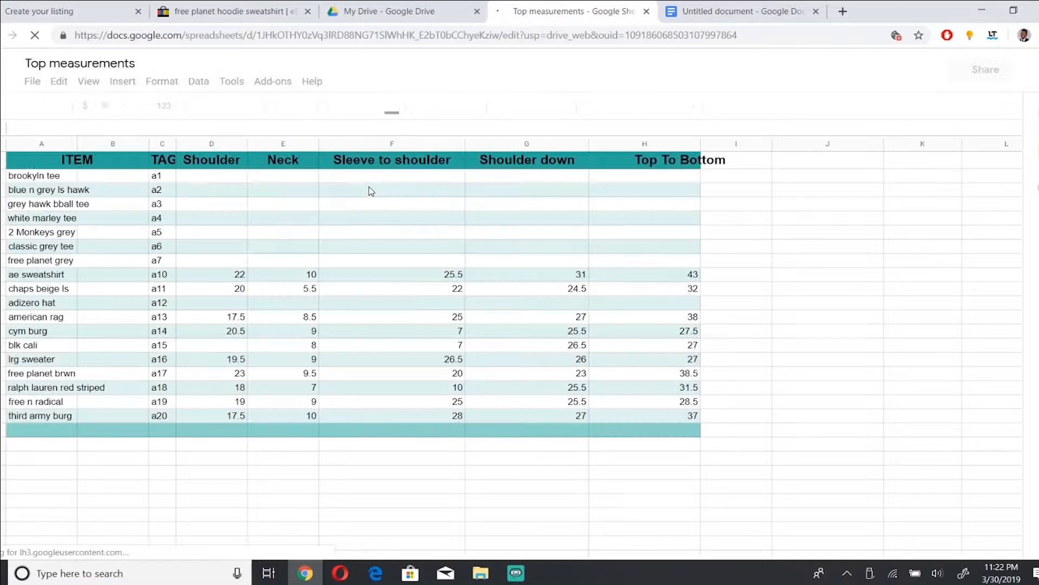
click(61, 375)
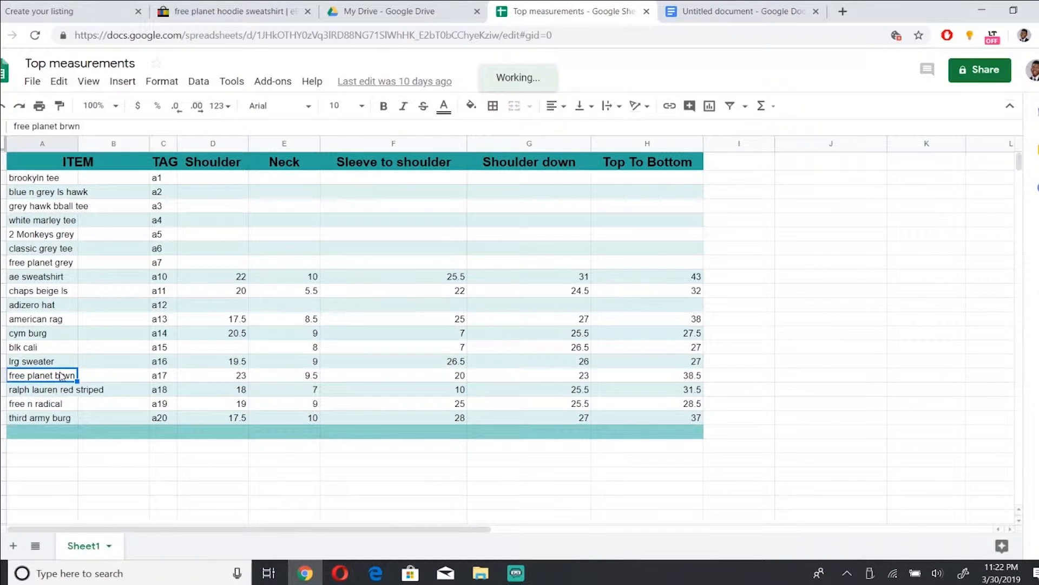
key(Right)
key(Right)
key(Right)
key(Right)
key(Right)
key(Right)
key(Right)
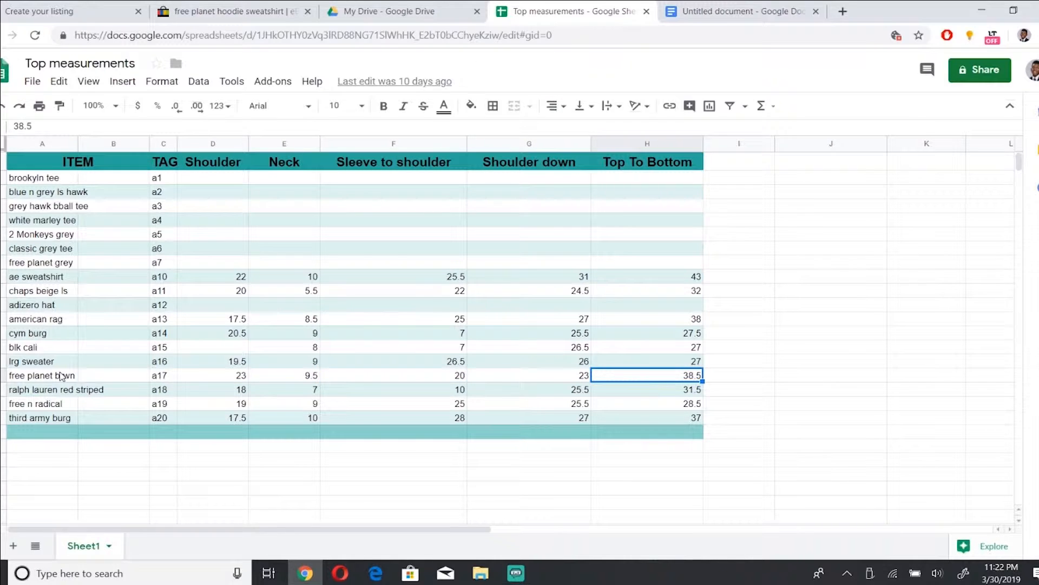
- Back in the eBay listing, set the length to 38.5 and the country of manufacture to China
click(15, 5)
click(275, 260)
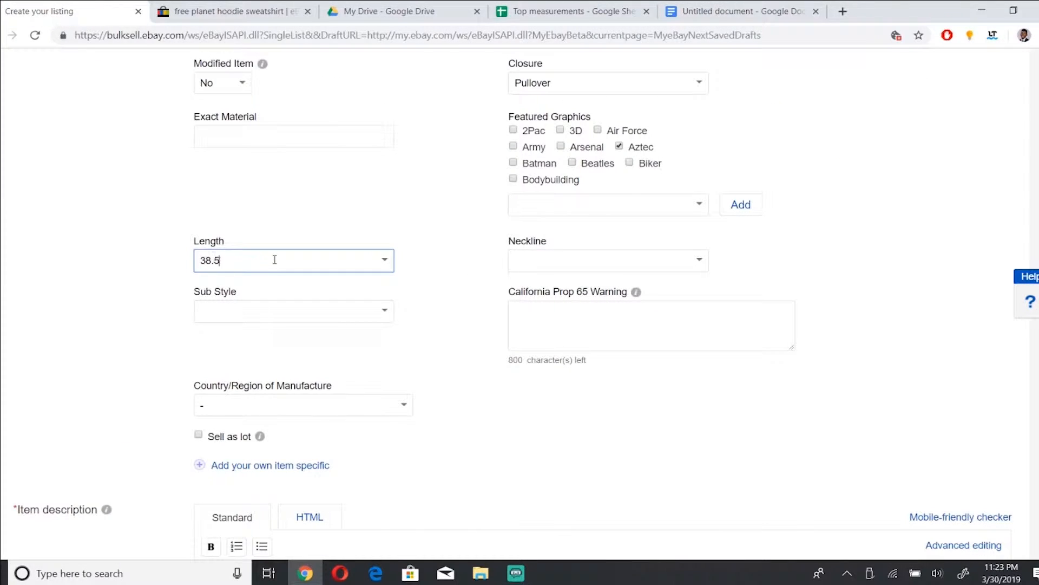
scroll(379, 283, down, 3)
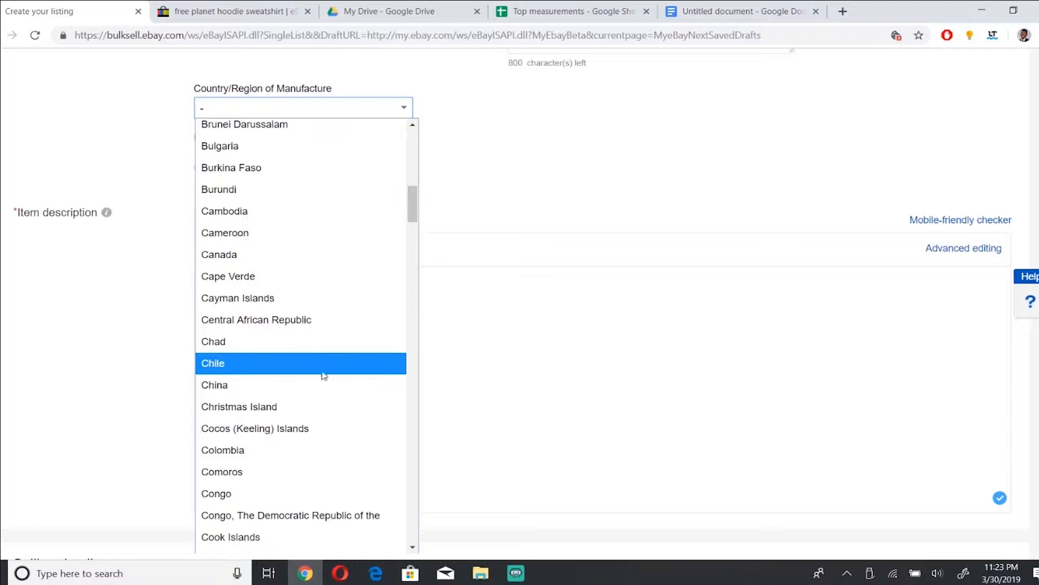
click(322, 383)
- Enter "Worn a few times like new condition." as the item description and keep the selling format at Fixed price
click(290, 341)
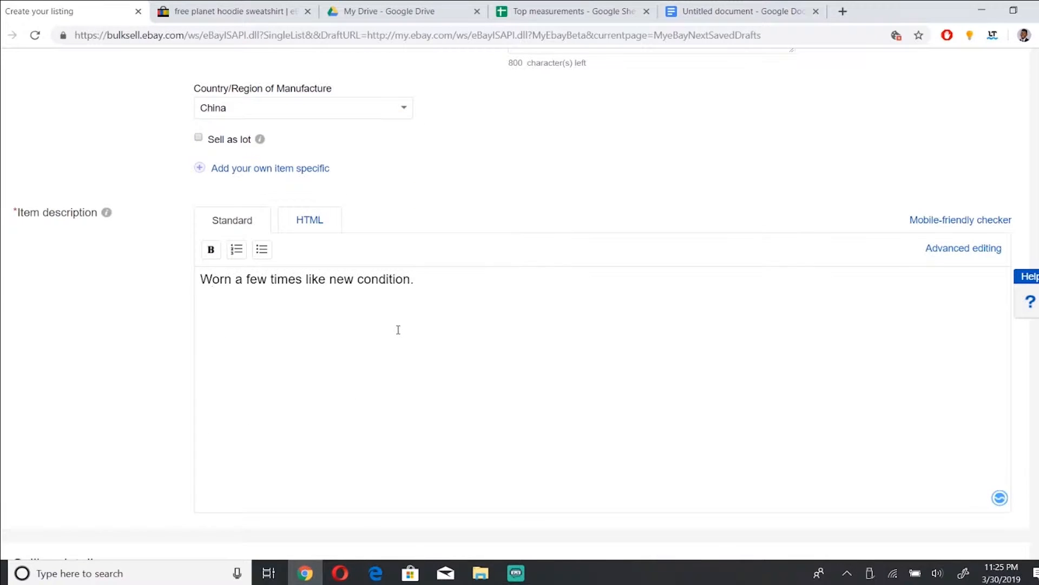
scroll(396, 329, down, 7)
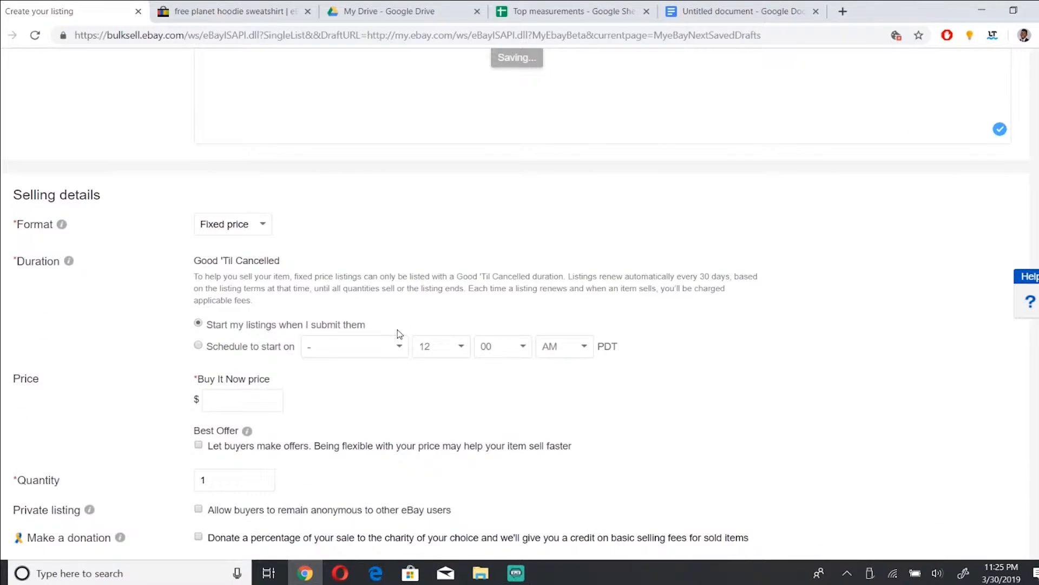
click(232, 224)
click(243, 264)
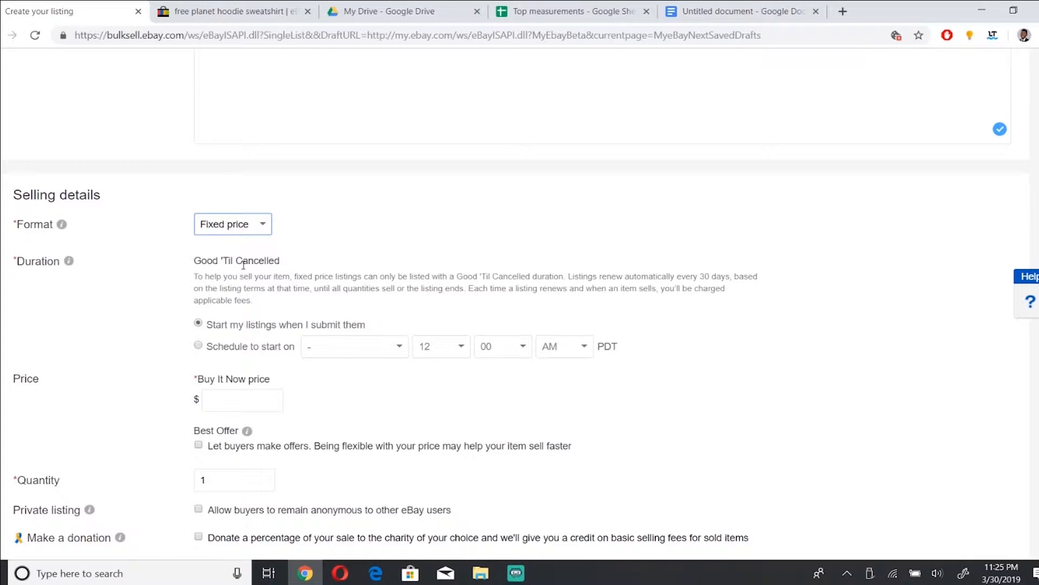
click(387, 216)
scroll(388, 216, down, 1)
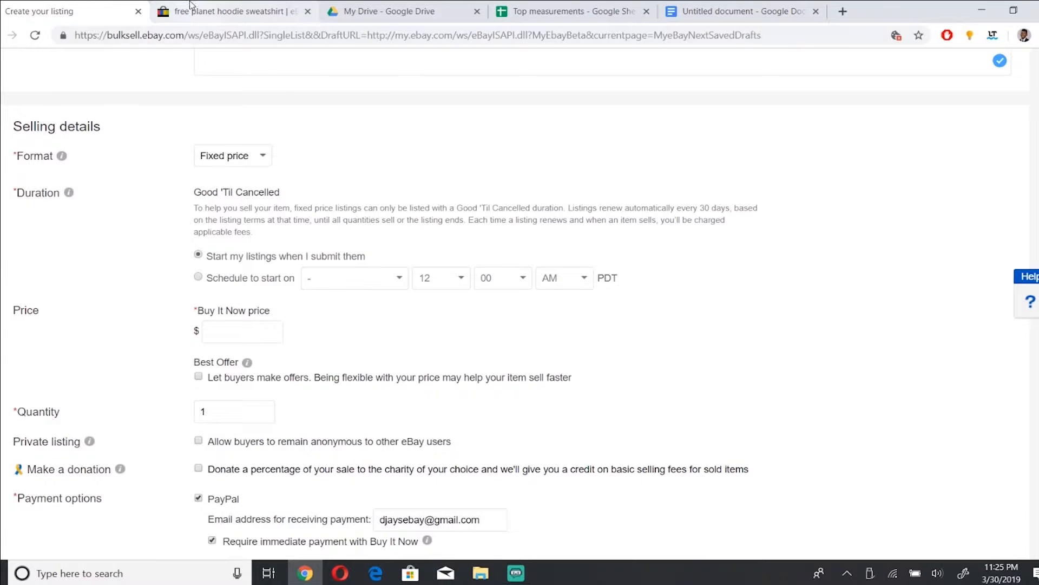
- Review the sold listings for "free planet hoodie sweatshirt" to compare selling prices of similar hoodies
click(233, 11)
click(3, 343)
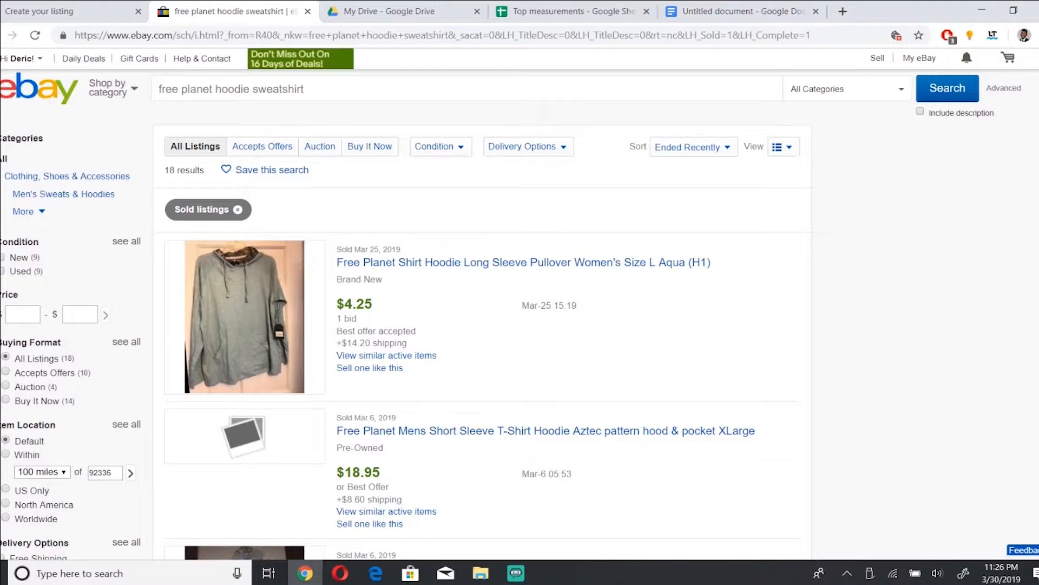
scroll(274, 181, down, 15)
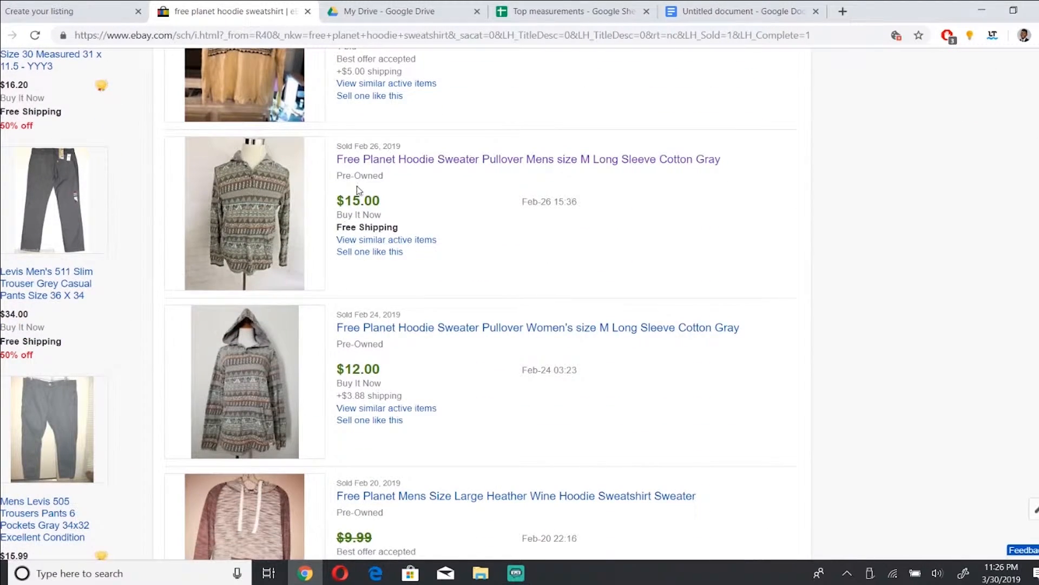
- Return to the hoodie listing draft and set the Buy It Now price to 13.34
click(85, 12)
click(265, 332)
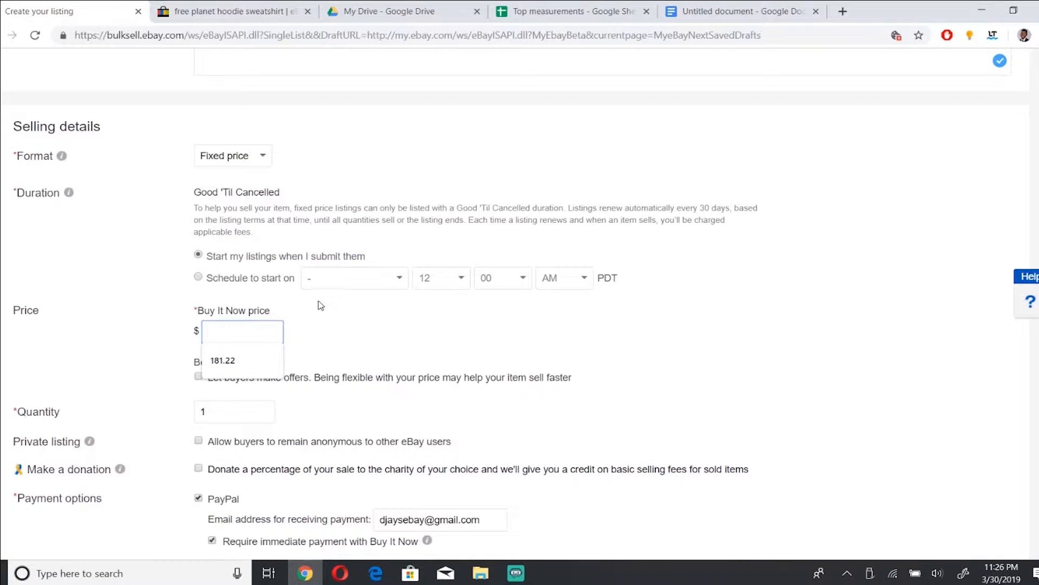
text(13.34)
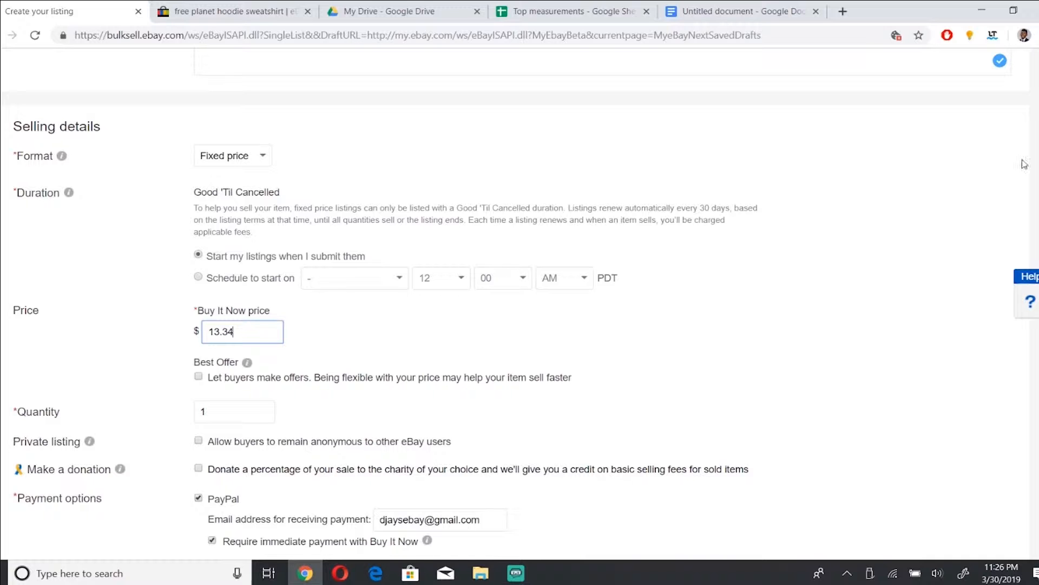
- Accept domestic returns within 30 days, with return shipping paid by the buyer
scroll(515, 301, down, 3)
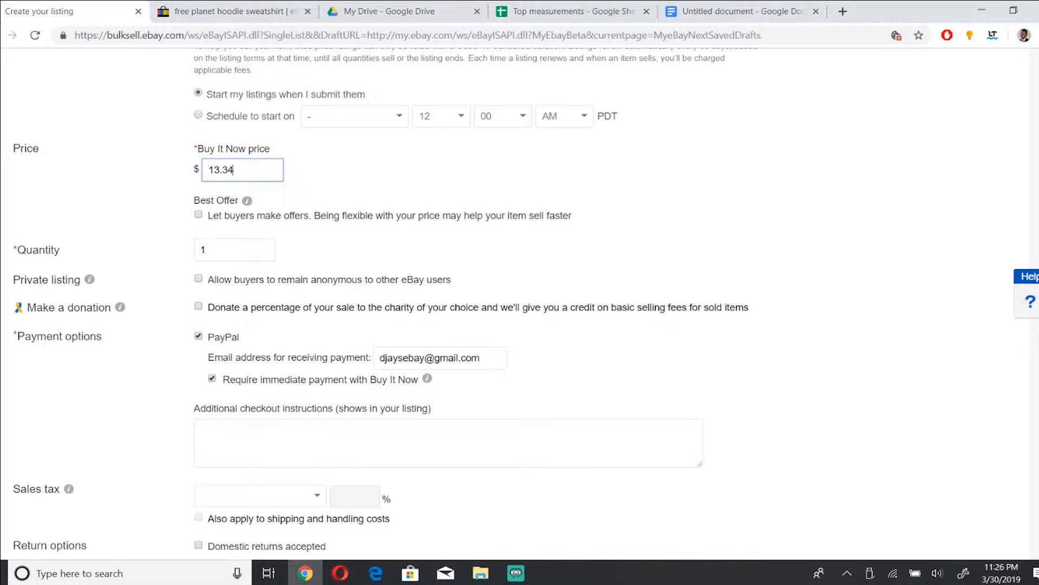
scroll(499, 309, down, 3)
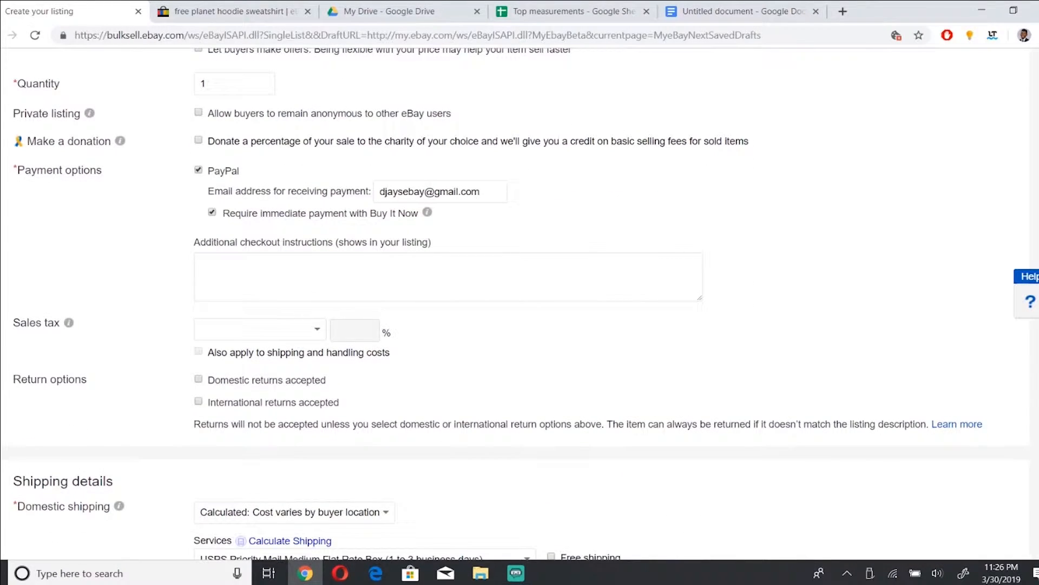
scroll(699, 388, down, 1)
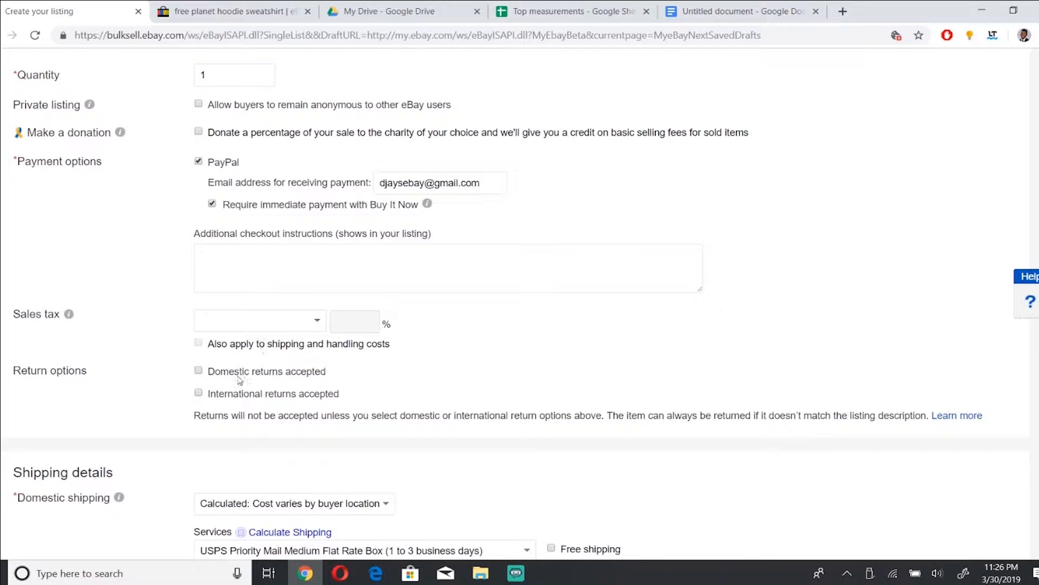
click(198, 370)
scroll(562, 334, down, 3)
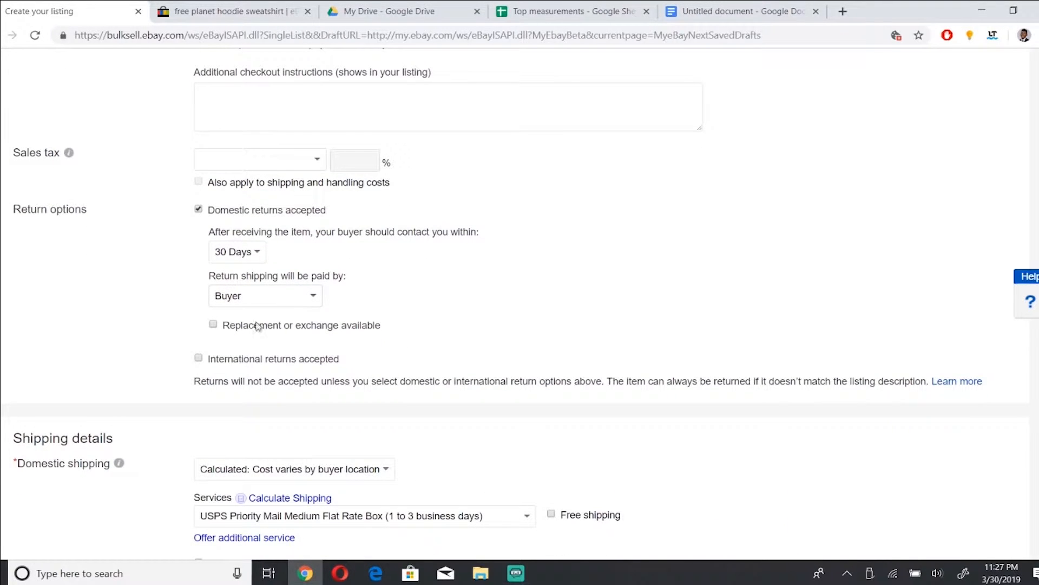
scroll(519, 303, down, 4)
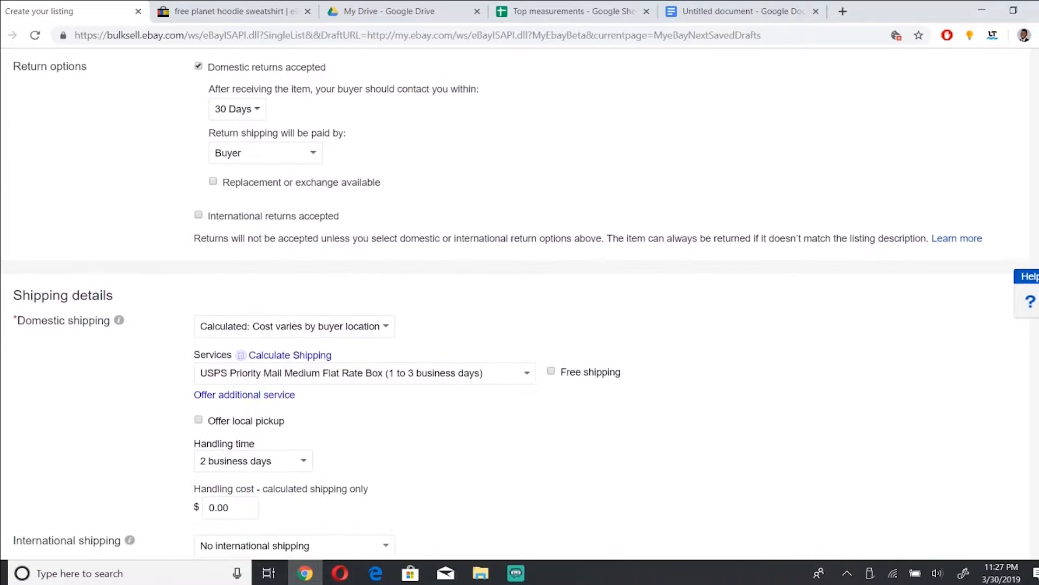
click(263, 89)
click(260, 121)
click(274, 92)
click(269, 108)
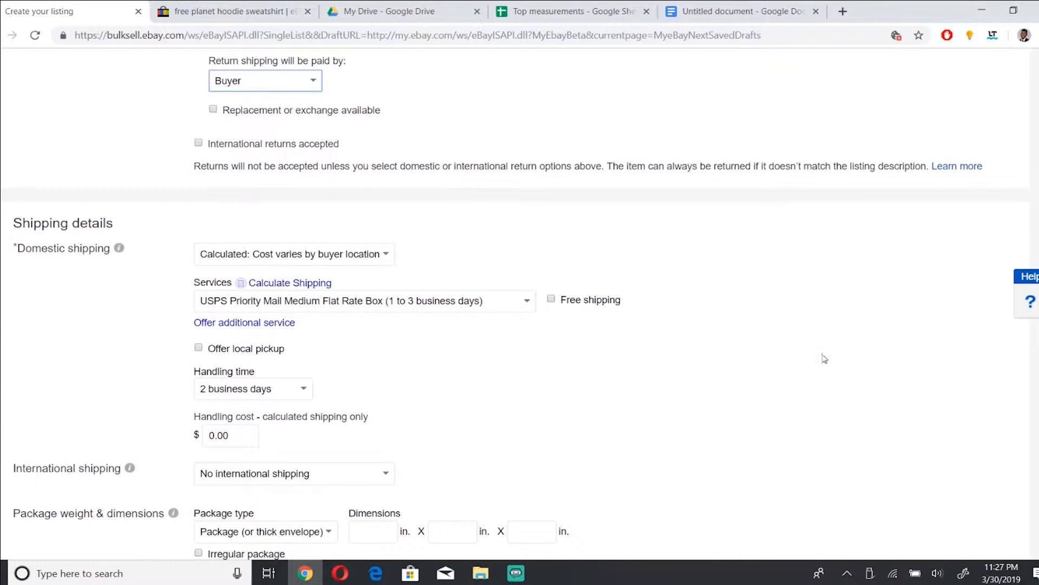
click(303, 87)
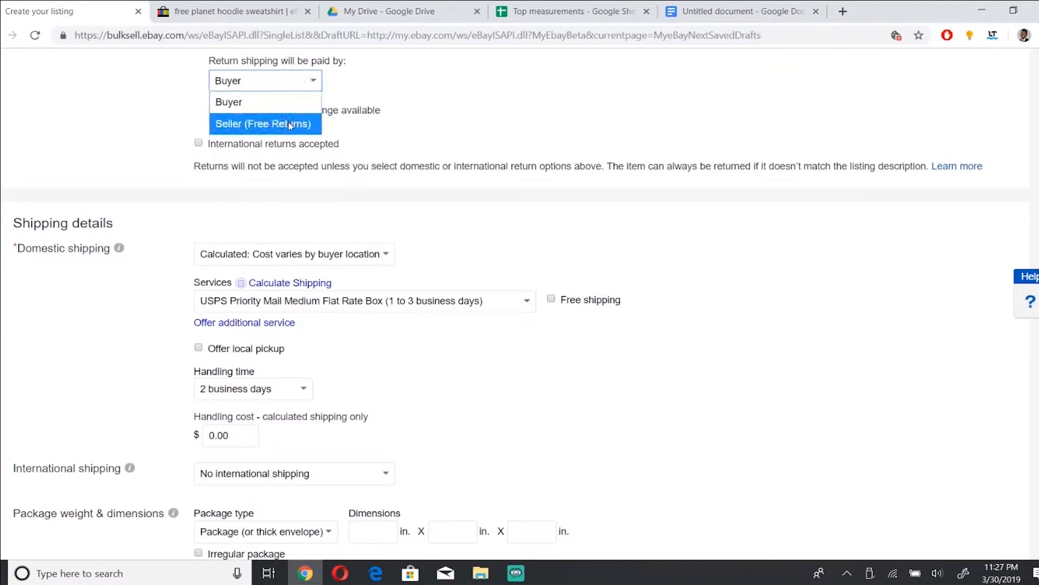
click(291, 104)
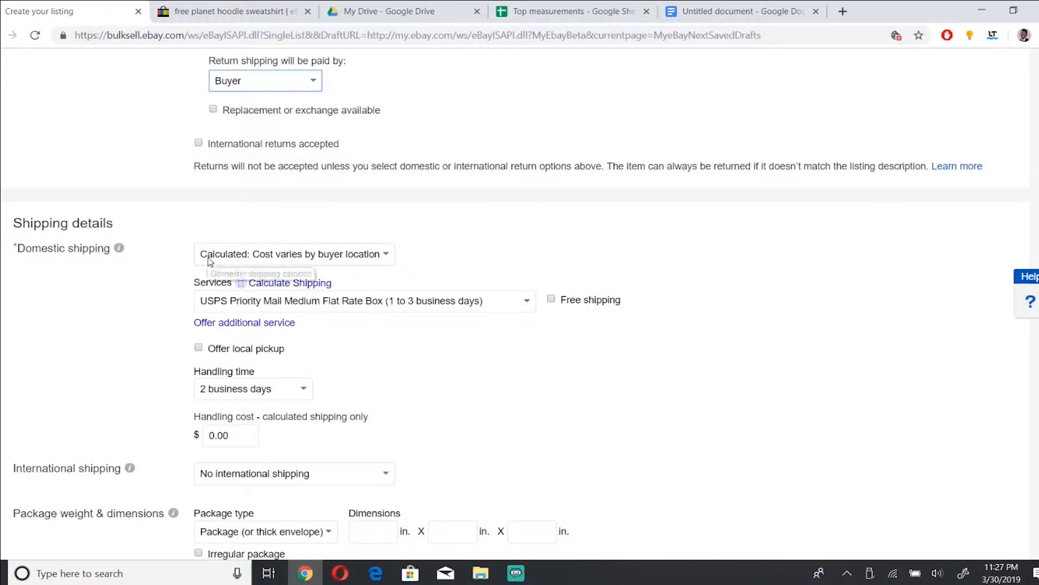
- Calculate USPS shipping rates for a 2 x 8 x 9 in., 9 oz package to New York City, and close the calculator after reviewing them
click(301, 282)
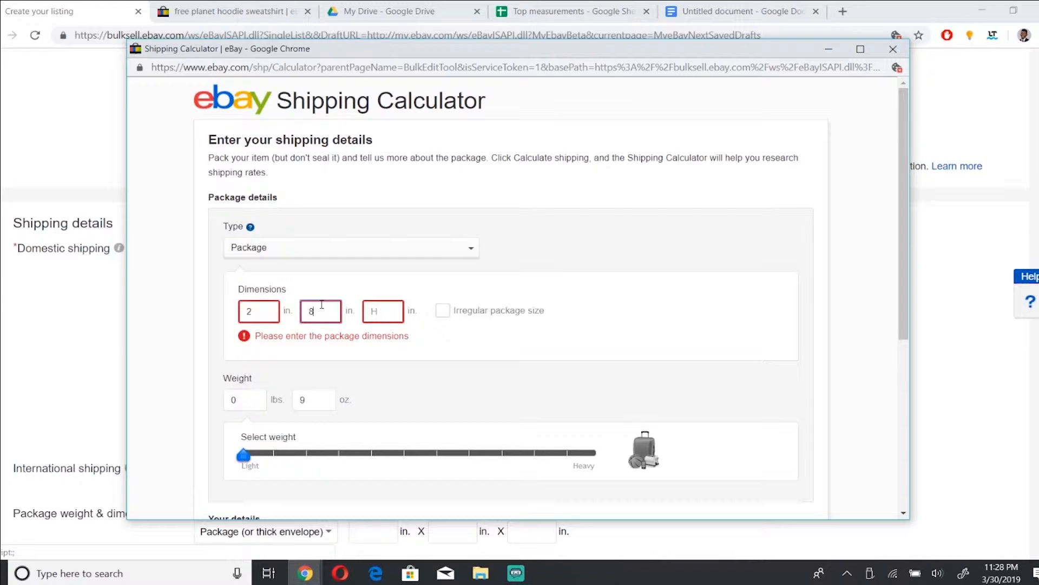
click(399, 306)
text(9)
scroll(347, 379, down, 5)
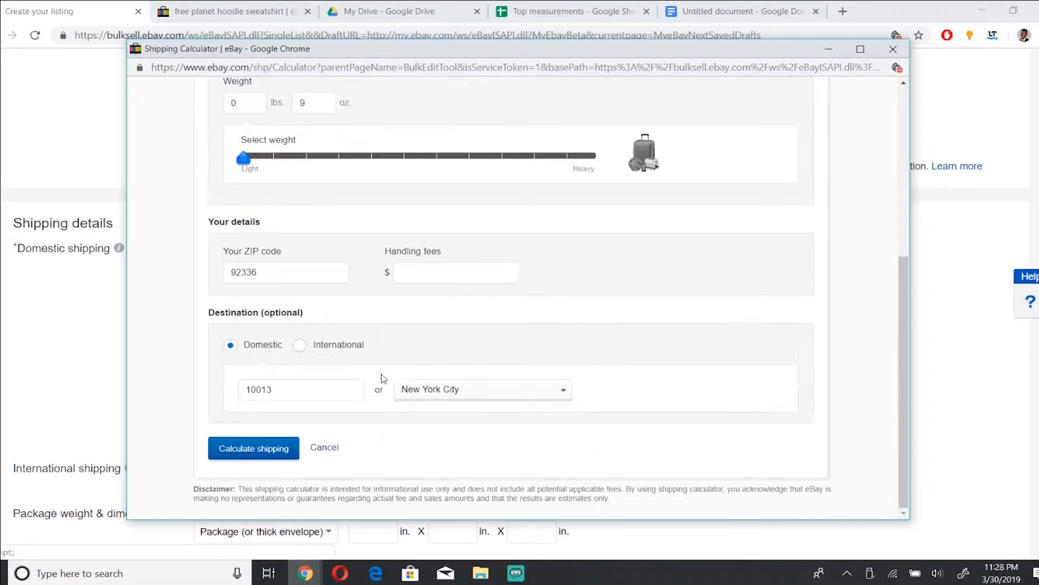
click(278, 448)
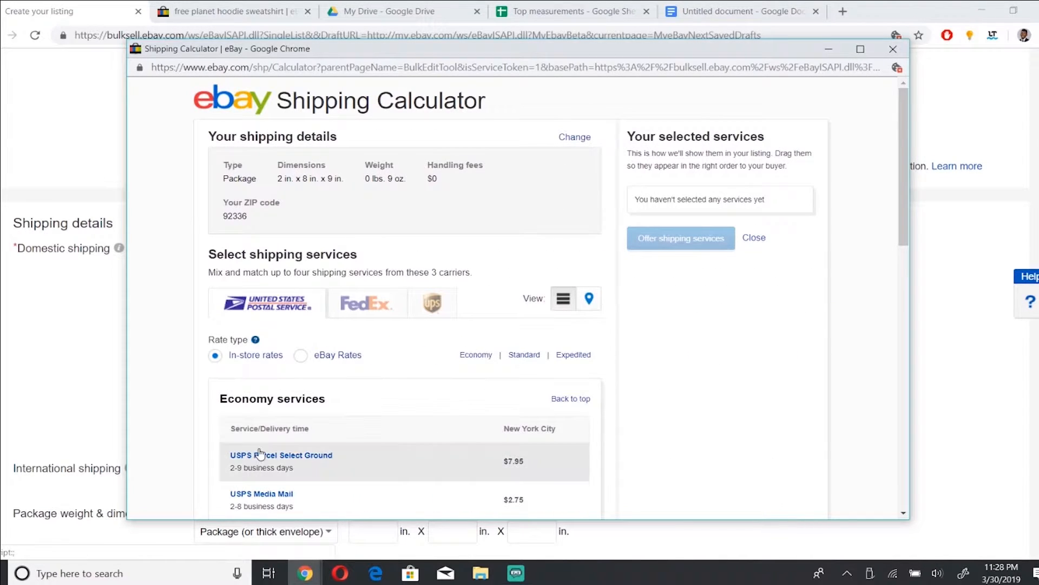
drag(901, 171, 911, 286)
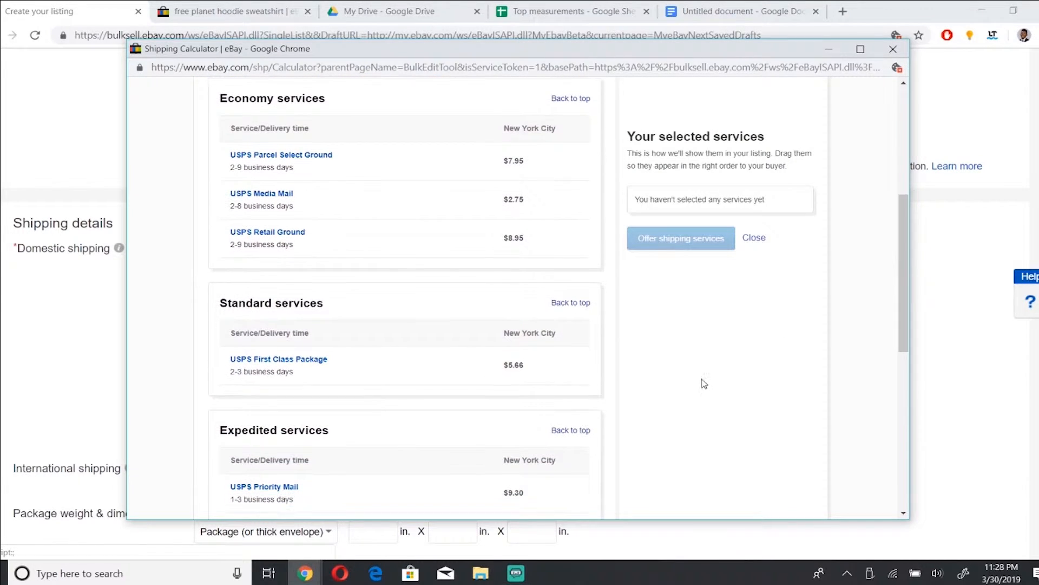
click(893, 50)
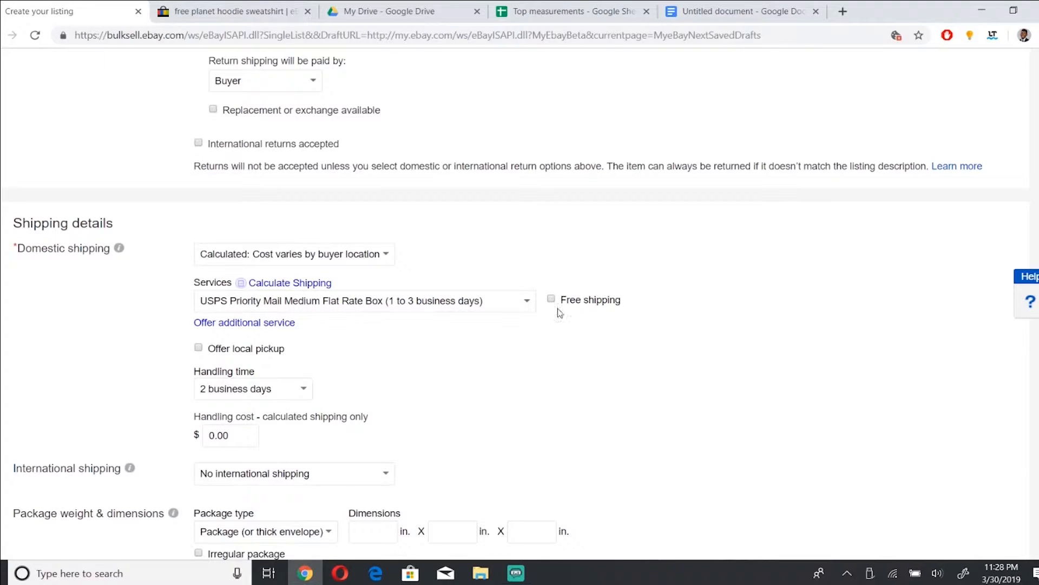
- Choose USPS First Class Package as the domestic shipping service and keep the handling time at 2 business days
click(364, 300)
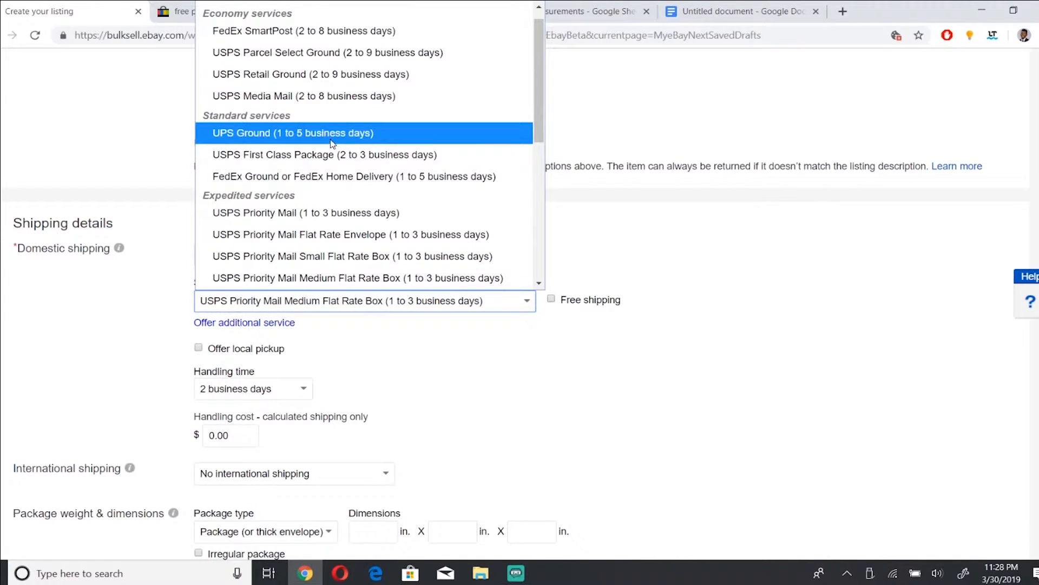
click(341, 156)
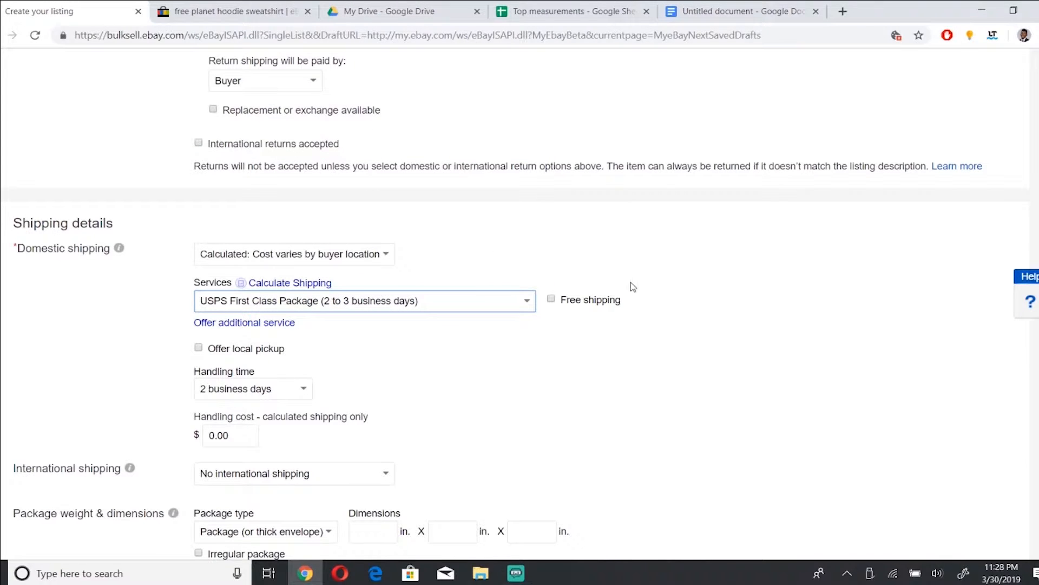
scroll(835, 395, down, 2)
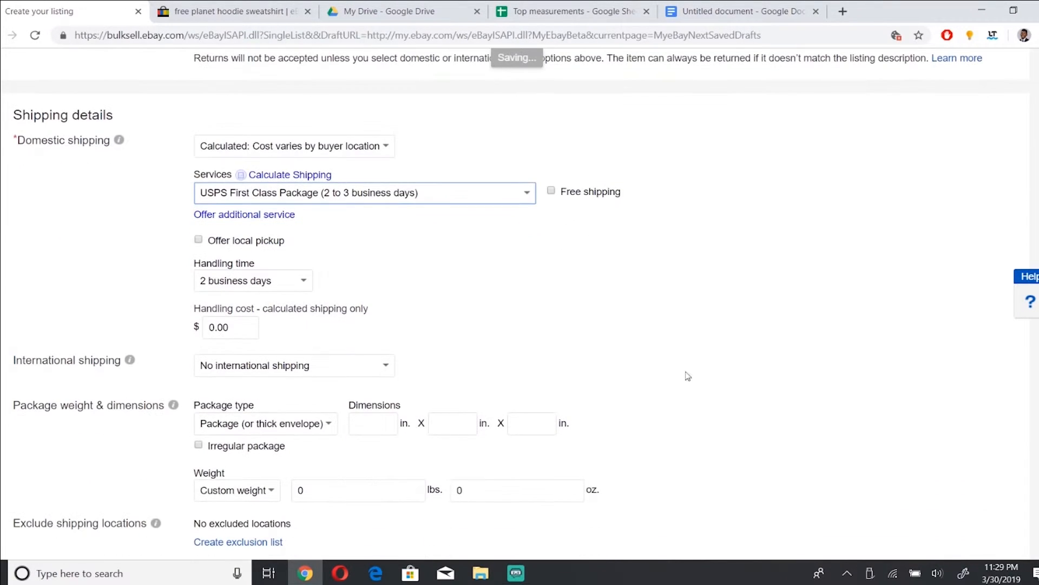
click(300, 282)
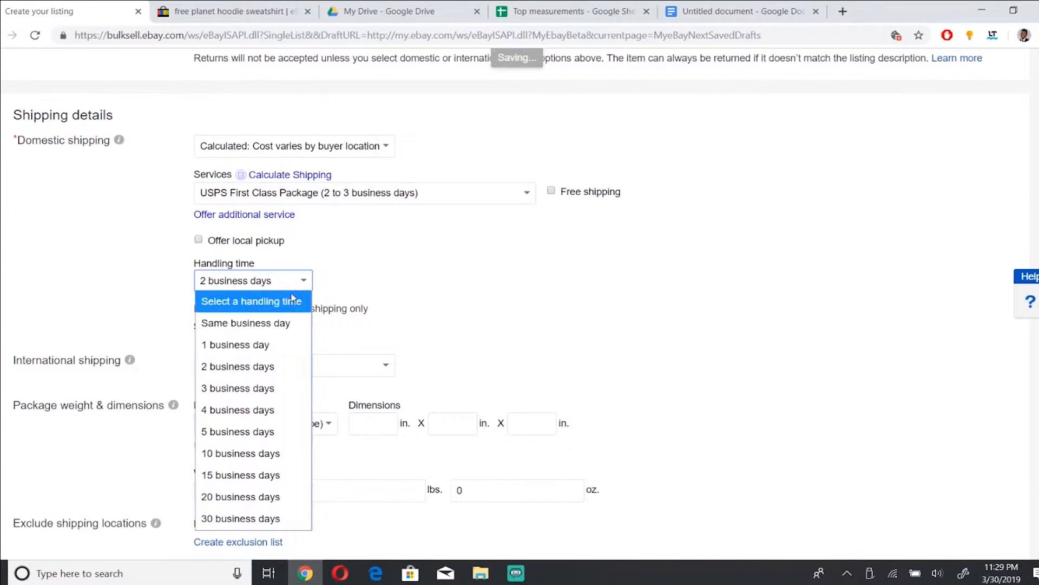
click(272, 369)
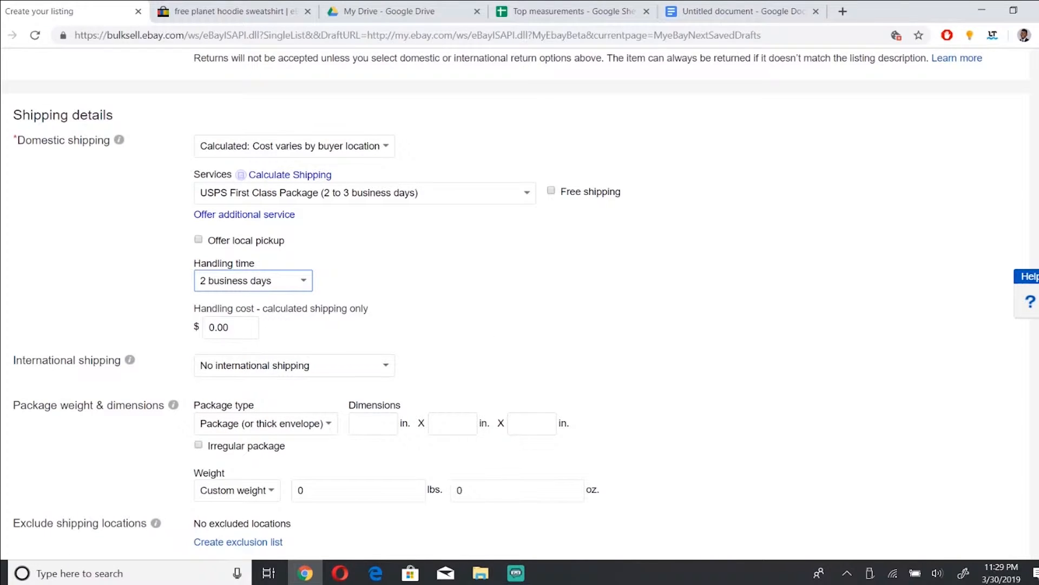
- Review the international shipping options and keep No international shipping selected
scroll(515, 303, down, 2)
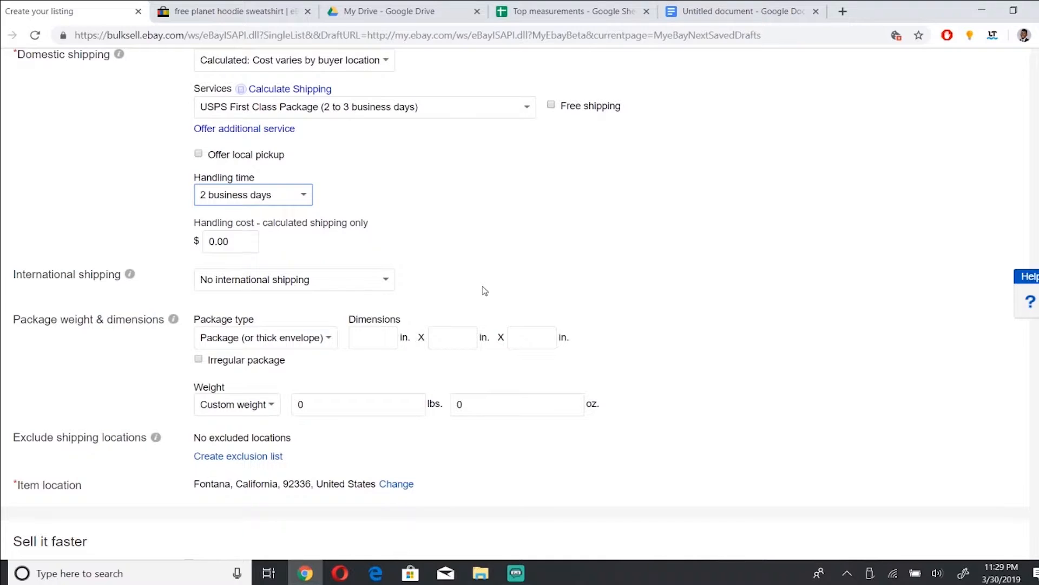
click(366, 281)
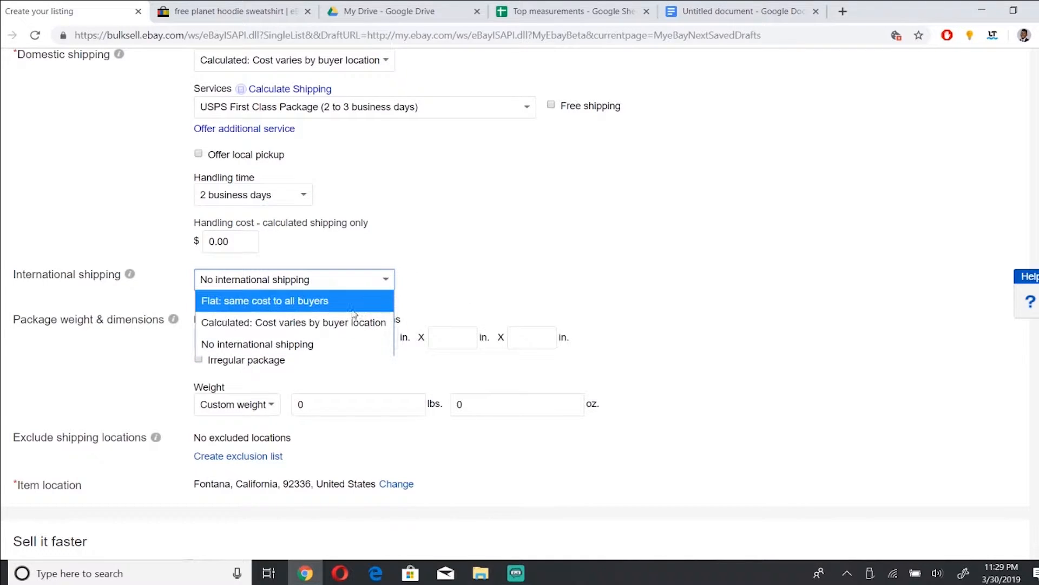
click(333, 344)
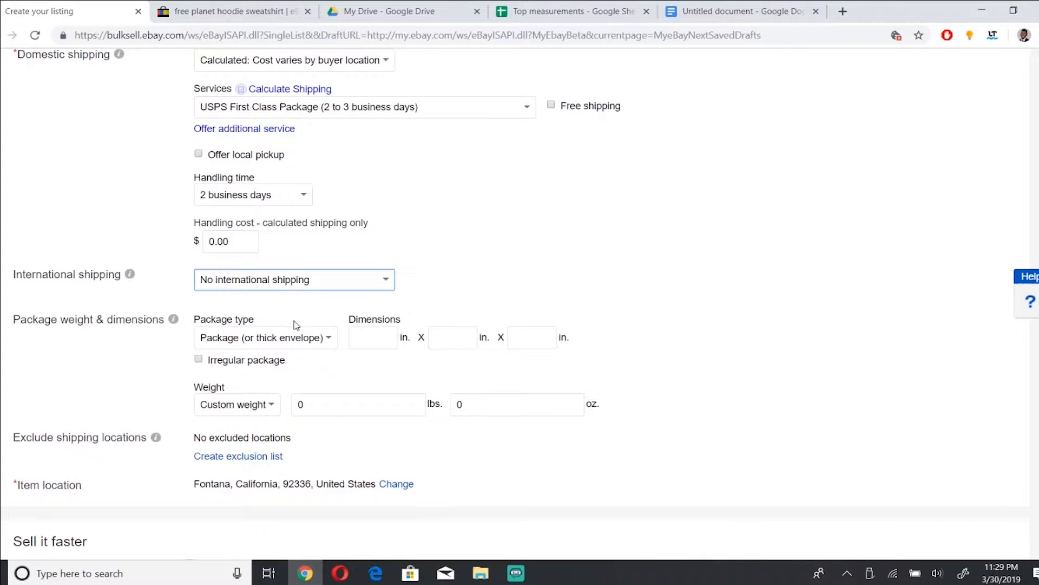
- Enter package dimensions of 2 x 8 x 11 in. and a custom weight of 0 lbs. 6 oz
click(368, 338)
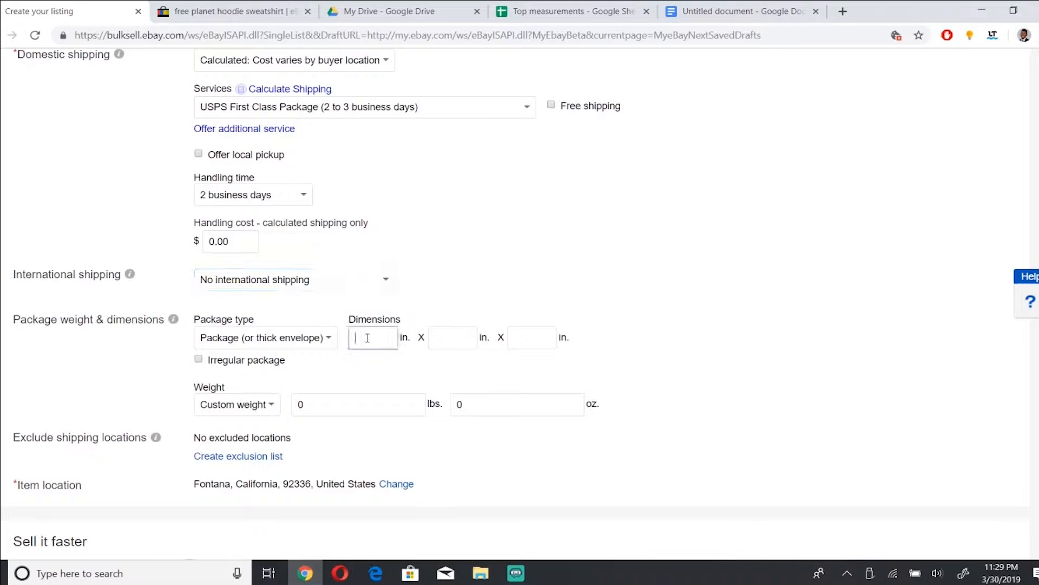
click(447, 340)
click(540, 329)
click(379, 339)
click(485, 402)
text(9)
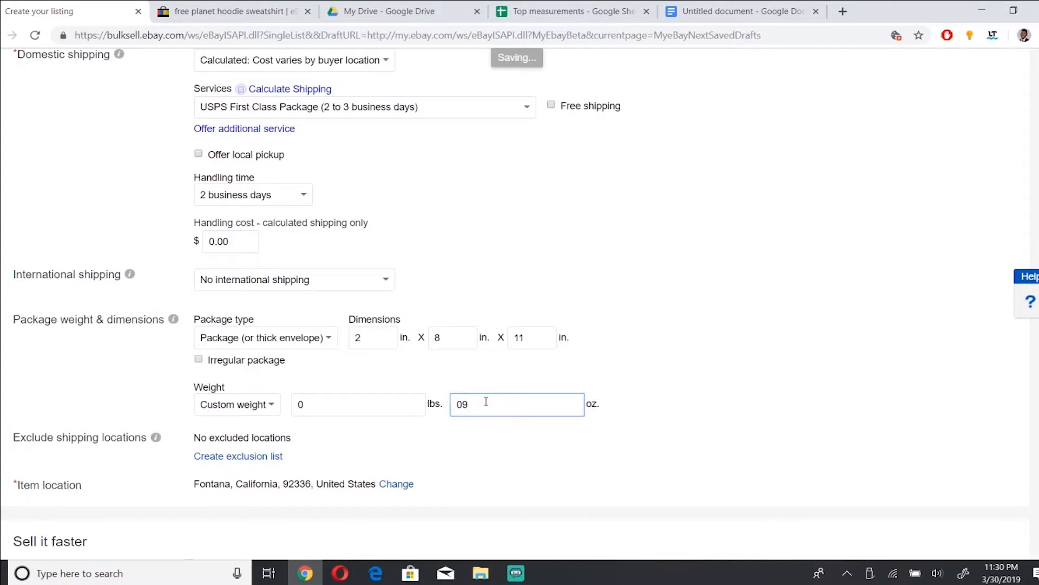
scroll(486, 401, down, 1)
key(BackSpace)
text(6)
- Leave Promoted Listings off and submit the hoodie listing for sale
scroll(488, 380, down, 4)
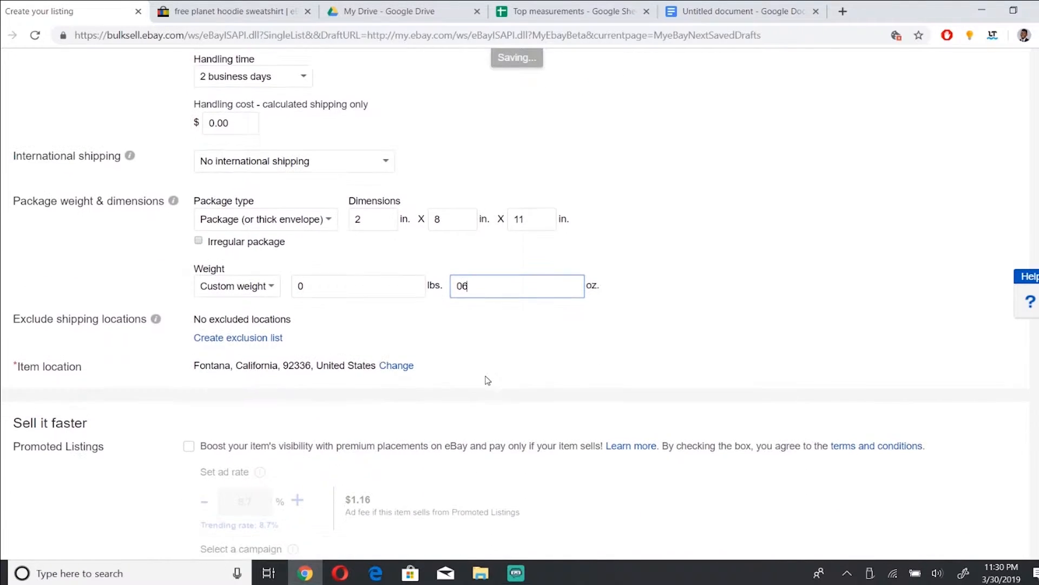
scroll(488, 381, down, 2)
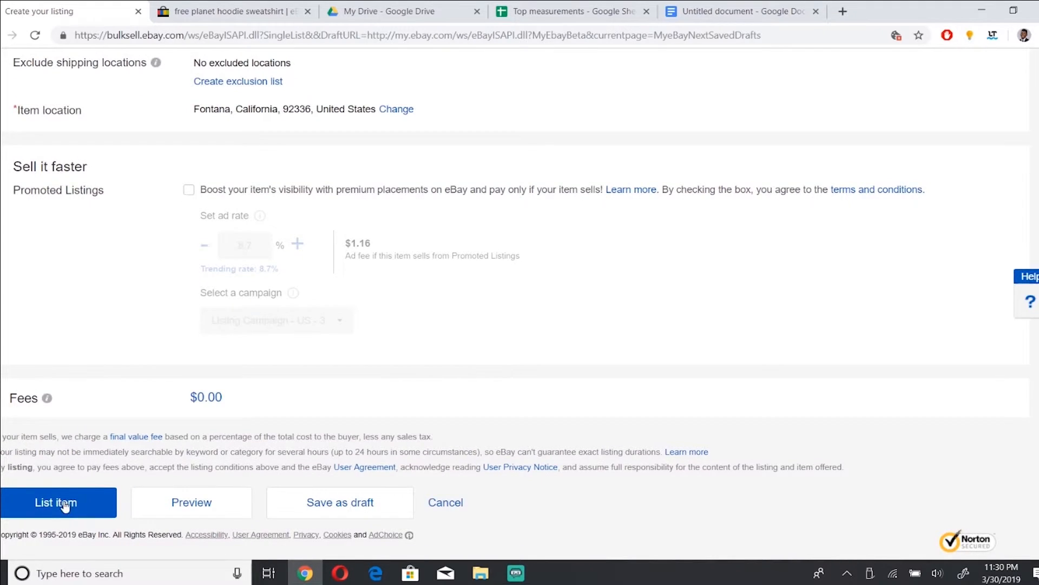
click(64, 503)
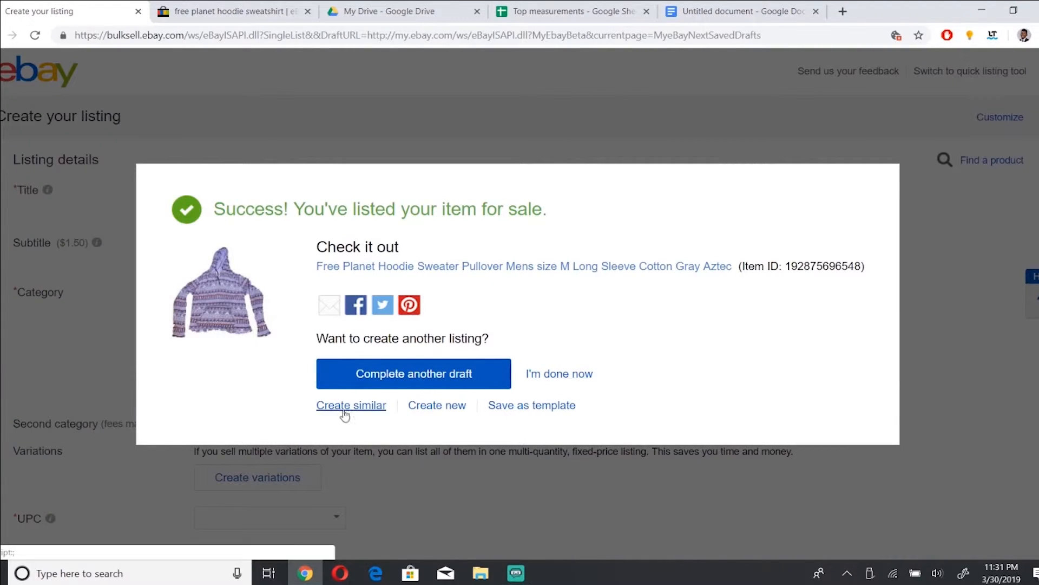
- Open the published hoodie listing and review its photos, price, shipping and return details
click(358, 267)
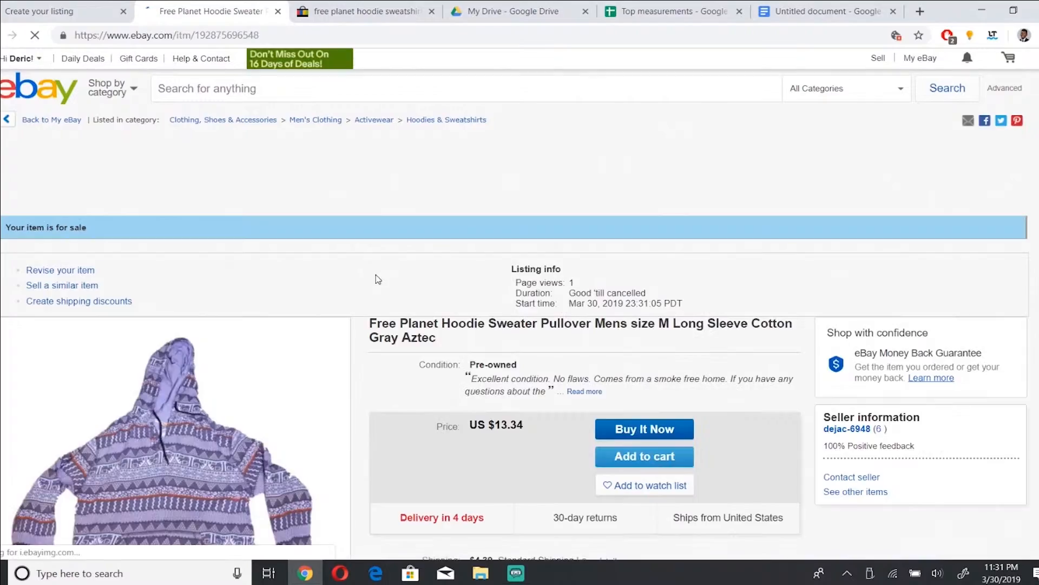
scroll(367, 267, down, 3)
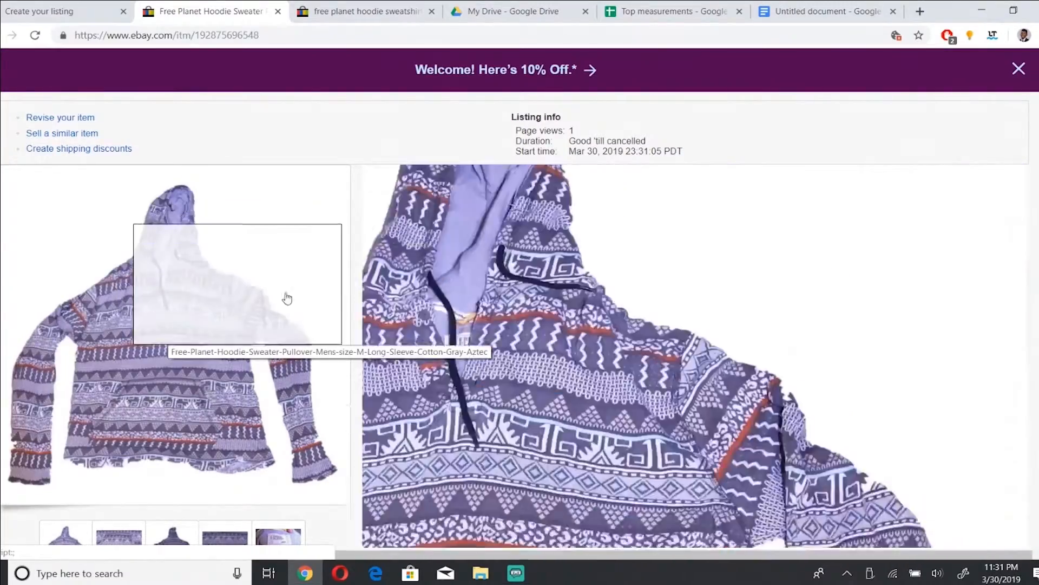
scroll(267, 455, down, 5)
scroll(303, 442, up, 3)
scroll(355, 325, down, 5)
middle_click(357, 265)
middle_click(359, 306)
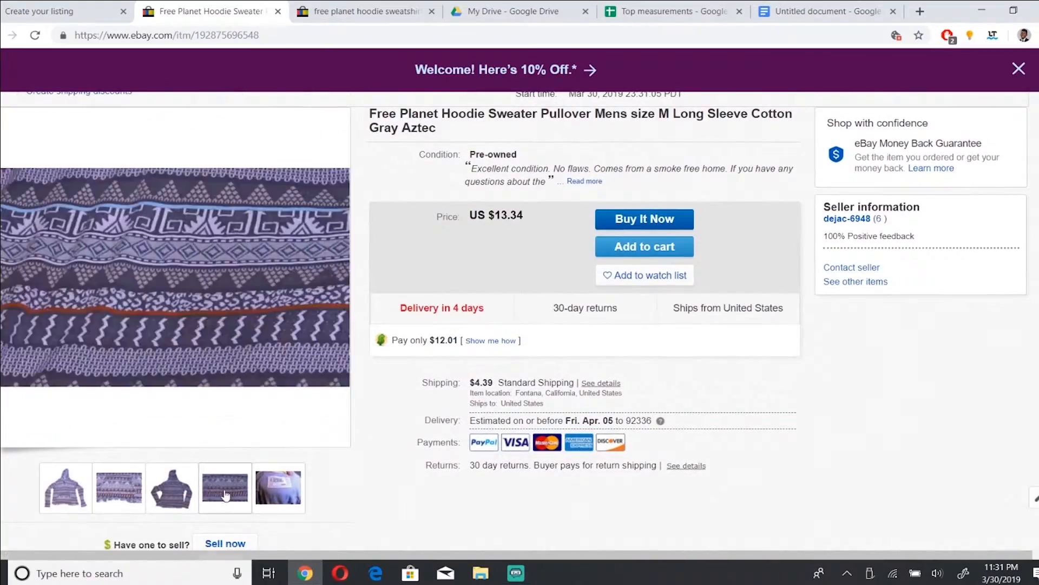